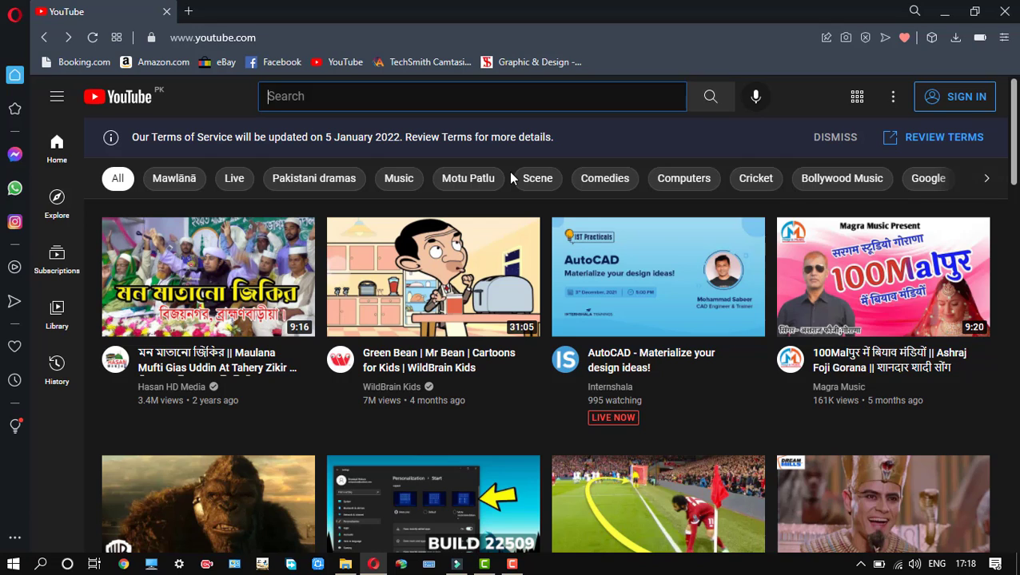
# Search YouTube for "tahir technology"
pyautogui.write('tahir technology')
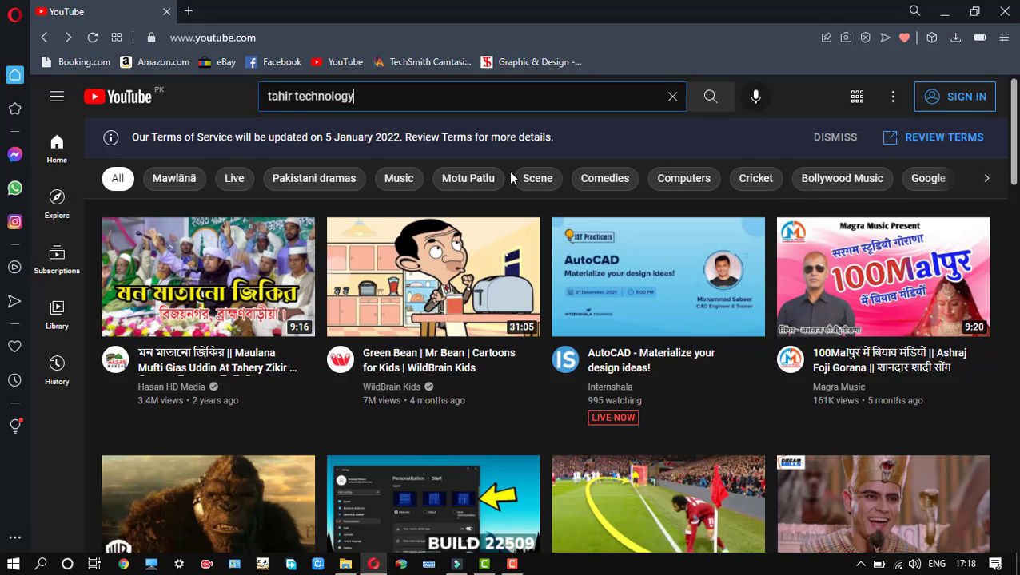
pyautogui.click(709, 97)
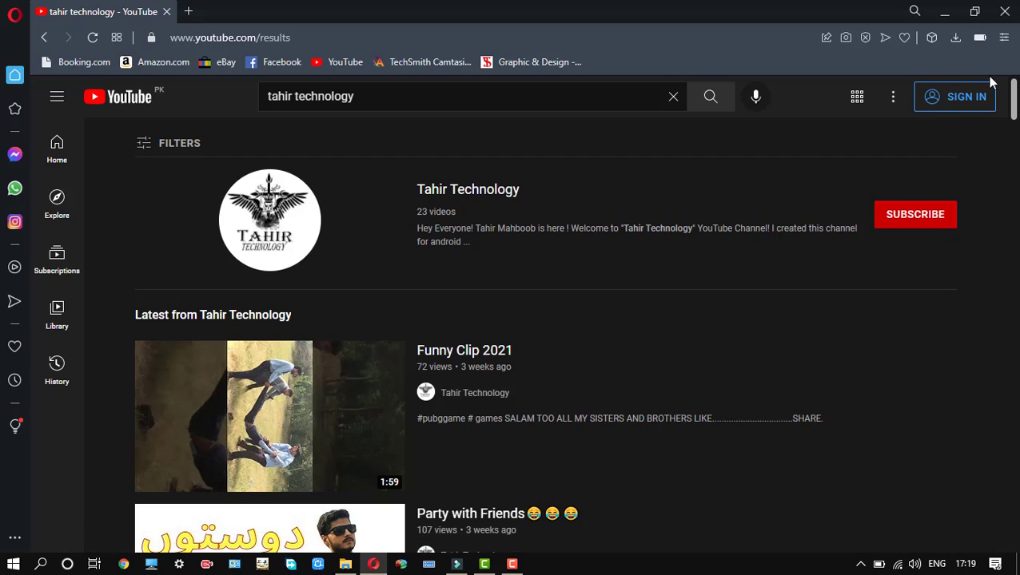
# Switch to File Explorer and look at the Adobe Photoshop 2020 ZIP archive in its folder
pyautogui.click(188, 7)
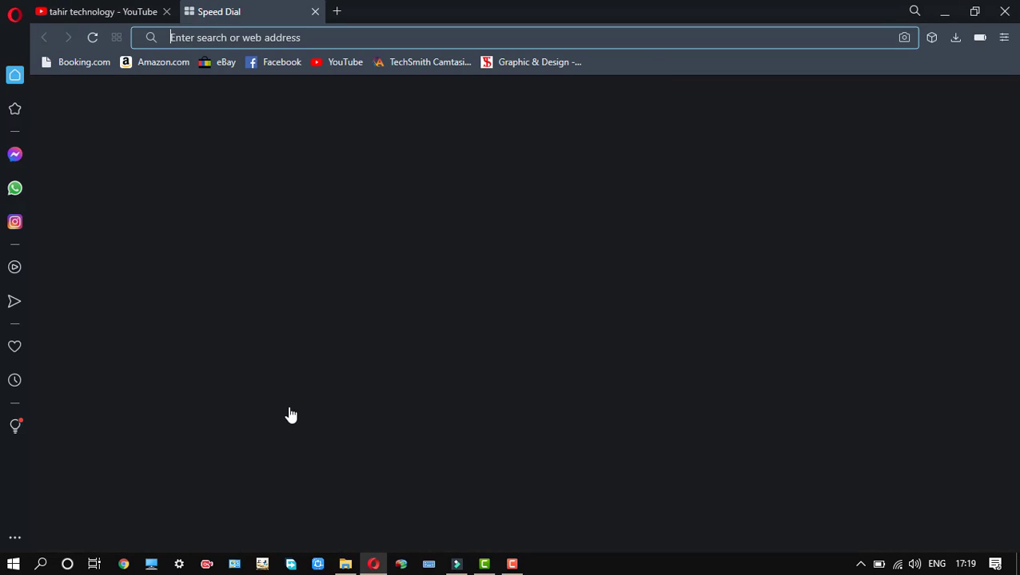
pyautogui.click(345, 564)
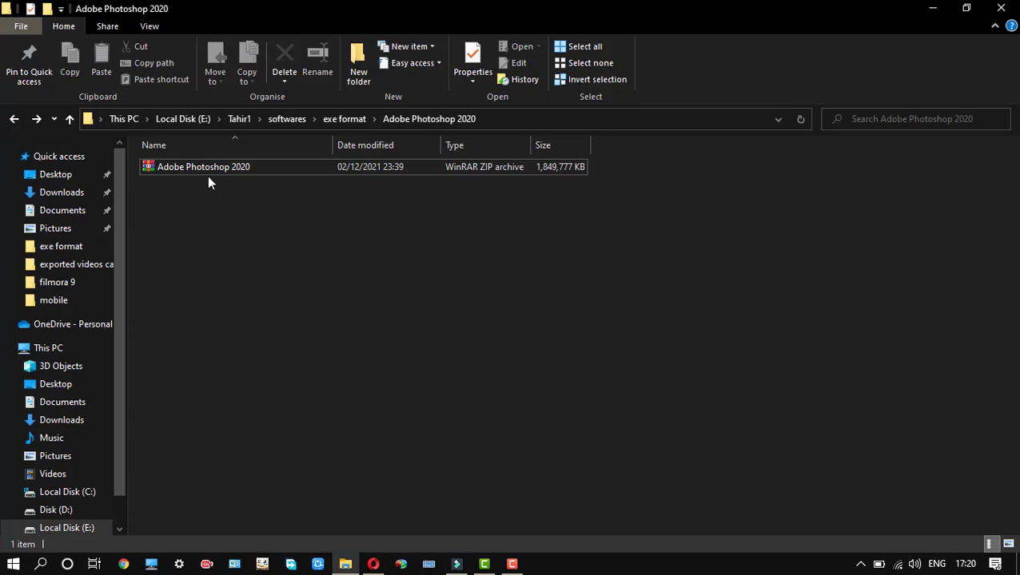
pyautogui.doubleClick(224, 175)
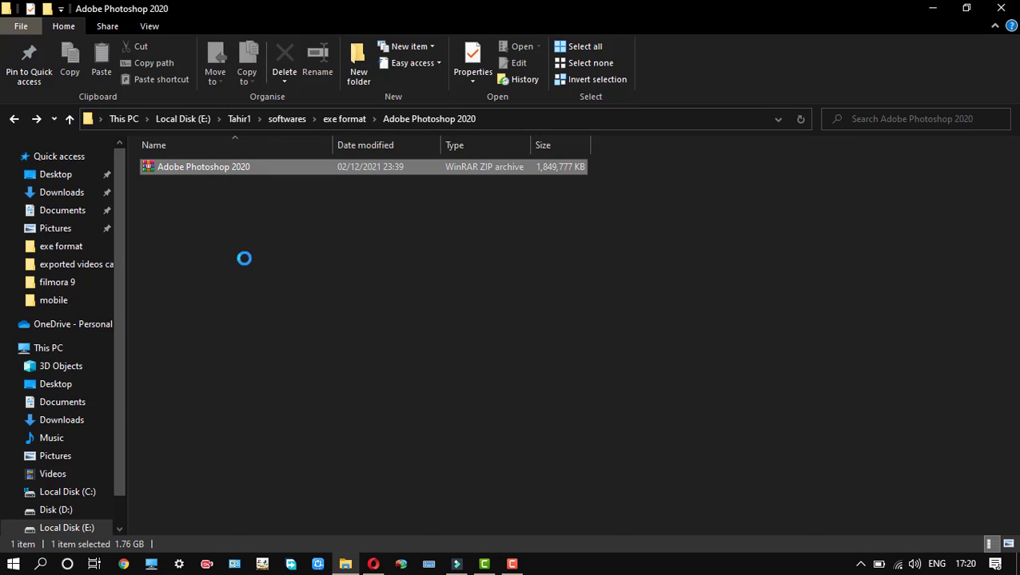
pyautogui.click(390, 314)
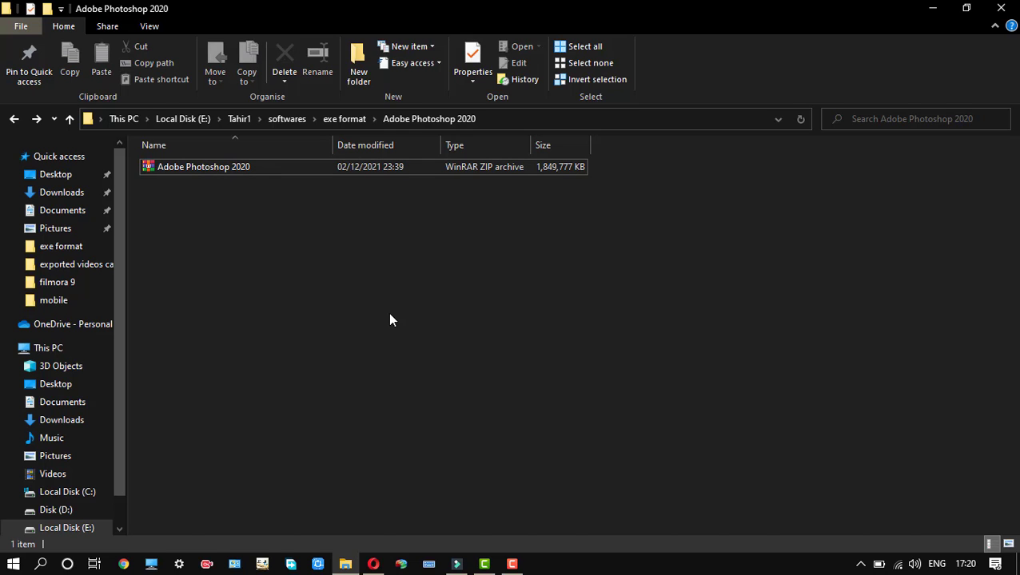
pyautogui.click(374, 564)
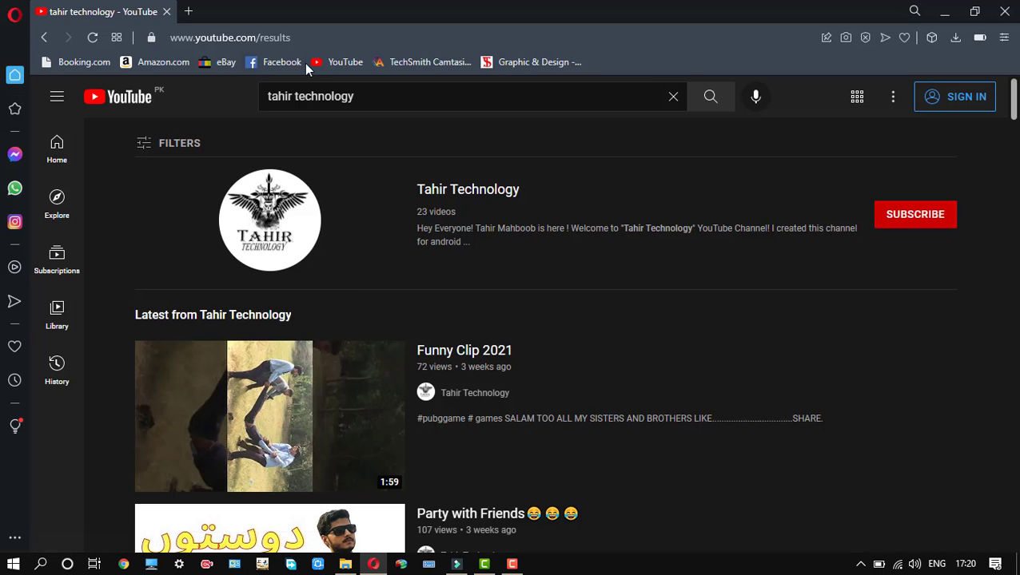
pyautogui.click(188, 12)
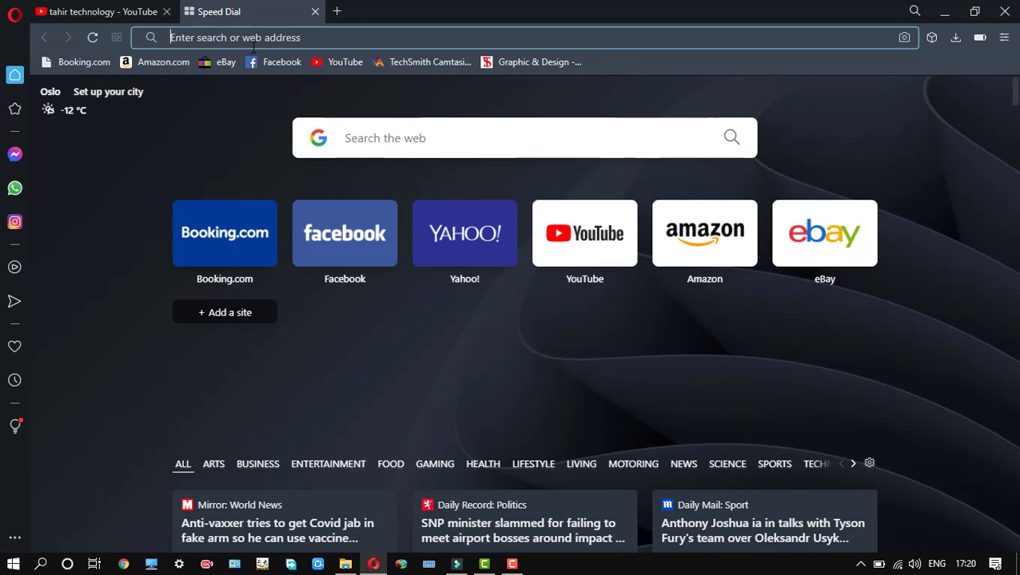
pyautogui.write('https://sonvirtech.com/adobe-photoshop-cc-2021/')
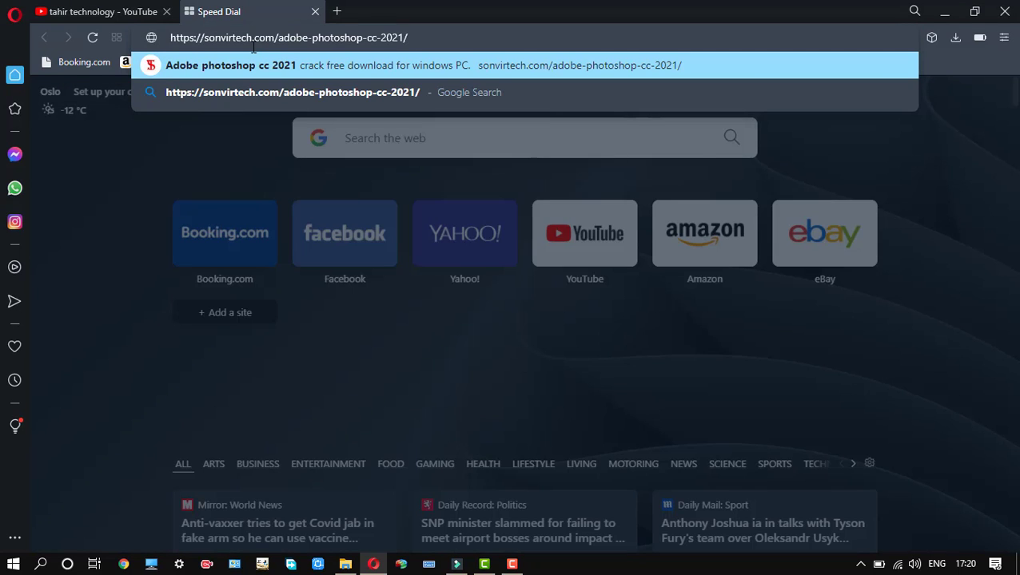
pyautogui.press('Return')
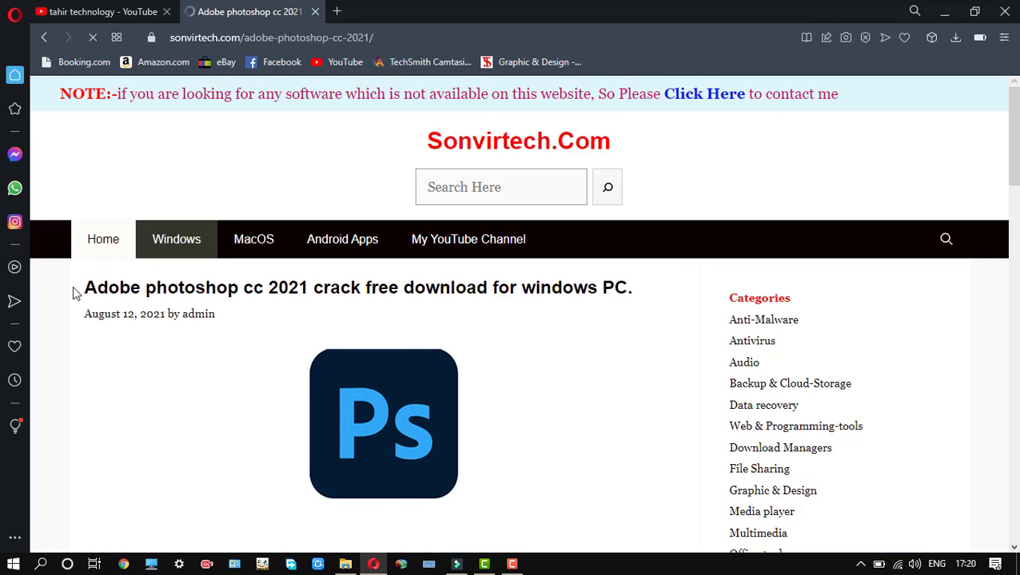
# Examine the article's title and its download section, including the note about the ZIP file password
pyautogui.moveTo(256, 293); pyautogui.dragTo(310, 285)
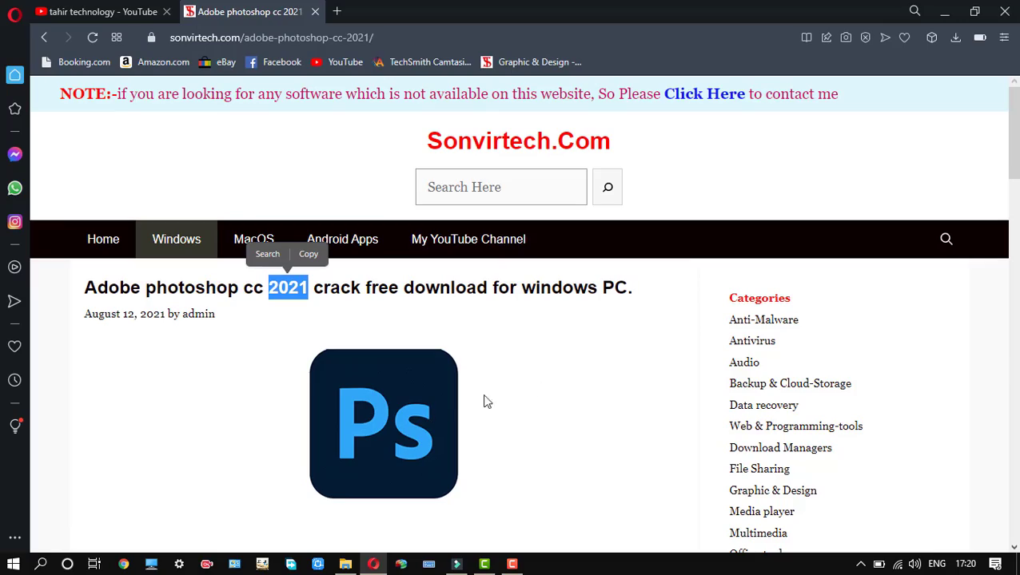
pyautogui.scroll(-15, 923, 354)
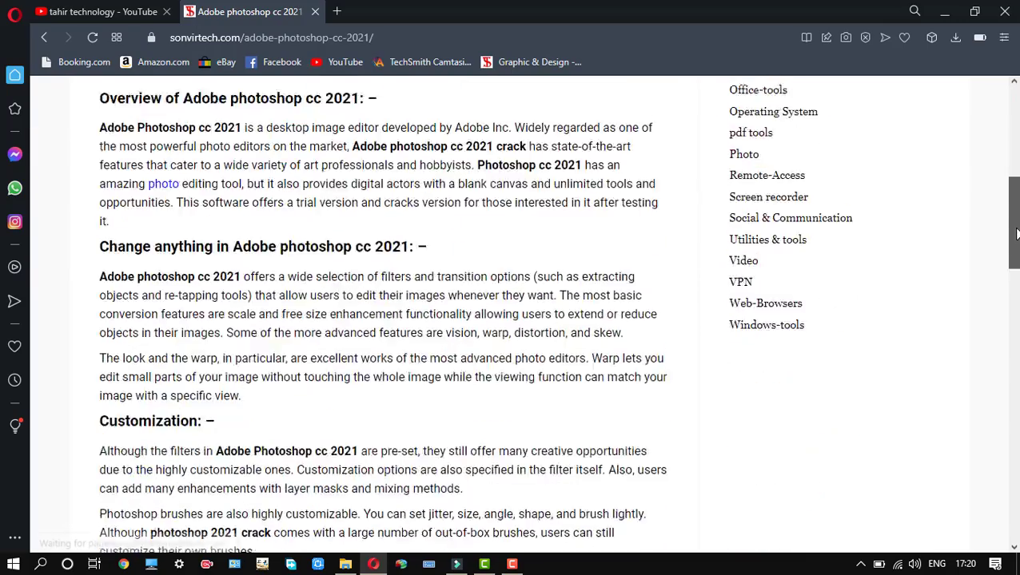
pyautogui.scroll(-8, 693, 422)
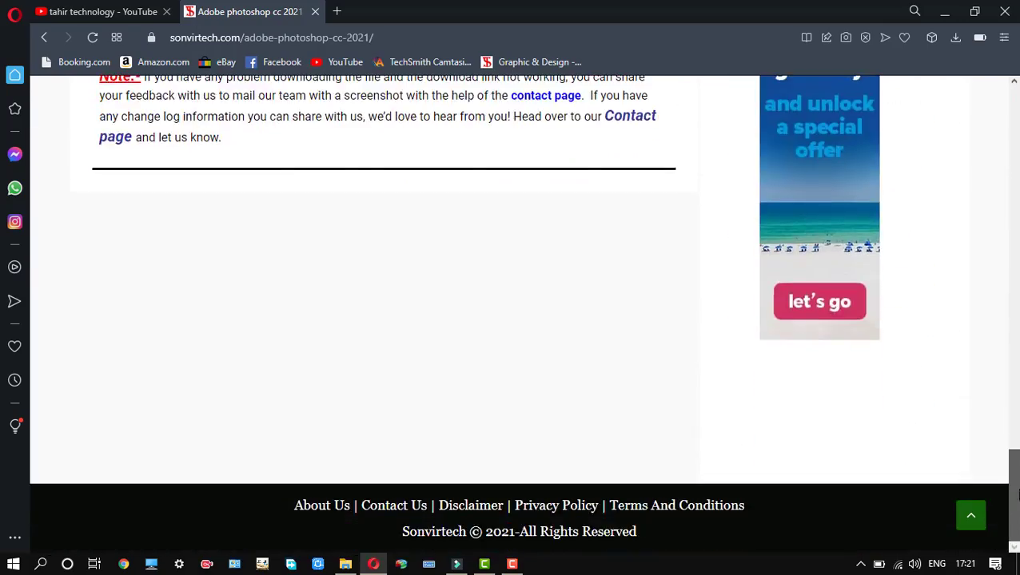
pyautogui.scroll(8, 692, 422)
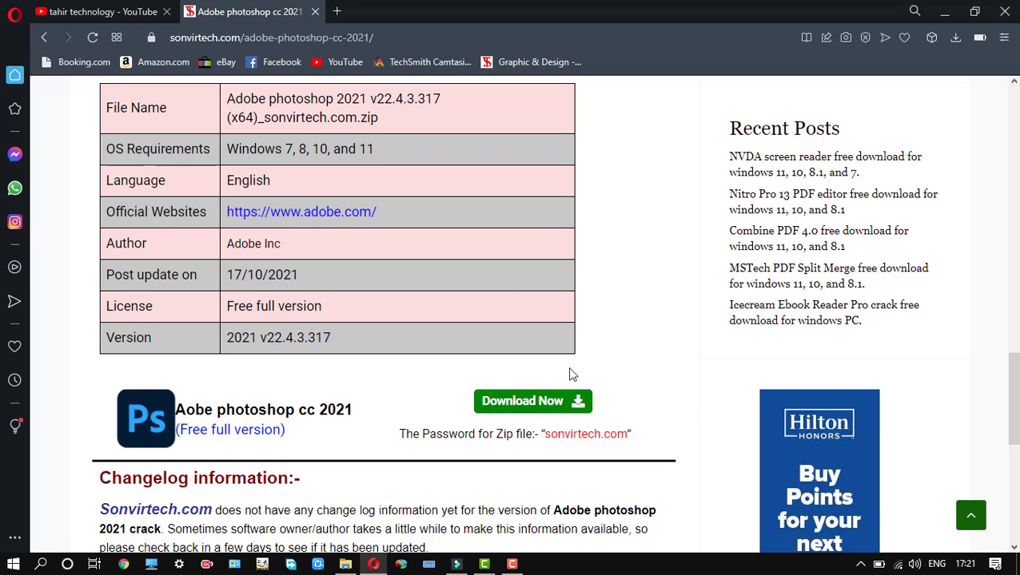
pyautogui.moveTo(400, 434); pyautogui.dragTo(640, 431)
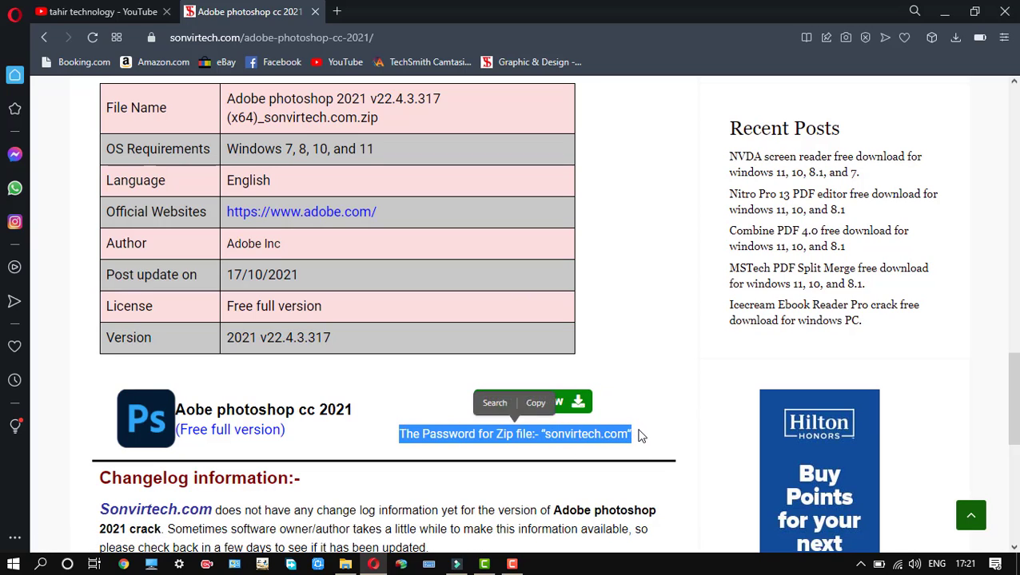
pyautogui.click(570, 452)
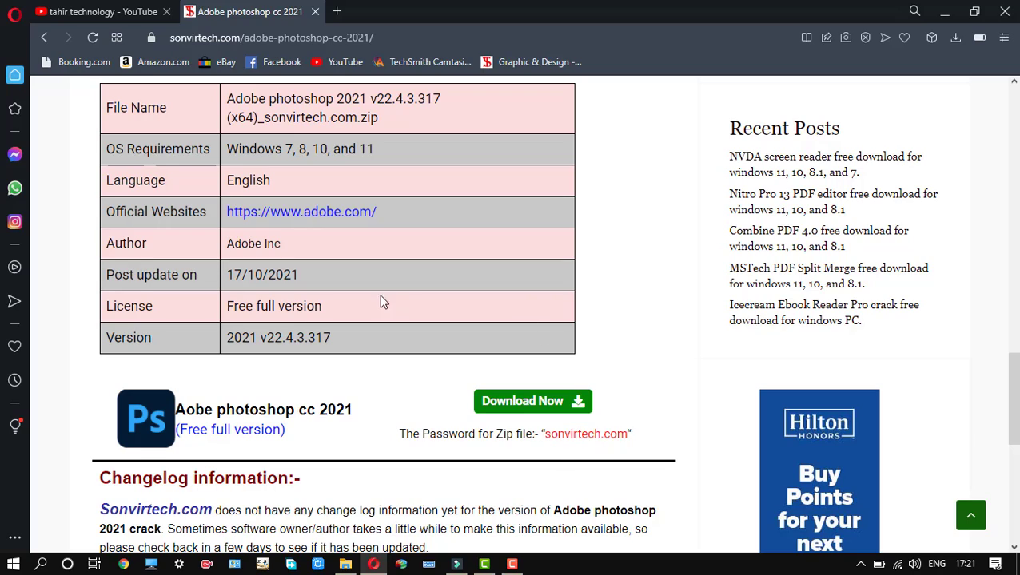
# Check the OS requirements in the file details table, then return to the download section
pyautogui.moveTo(1016, 364); pyautogui.dragTo(913, 336)
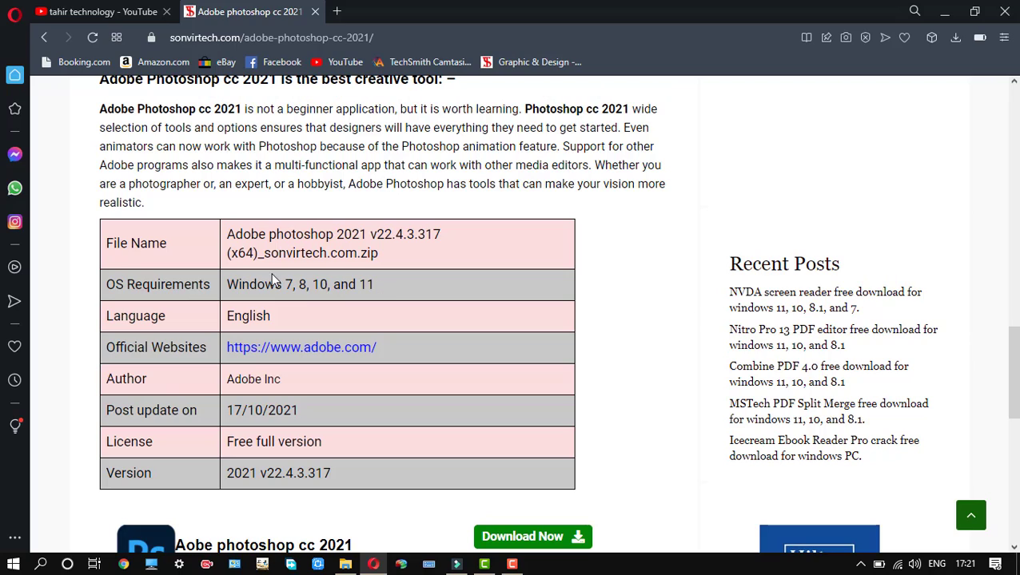
pyautogui.moveTo(229, 286); pyautogui.dragTo(349, 291)
pyautogui.click(380, 290)
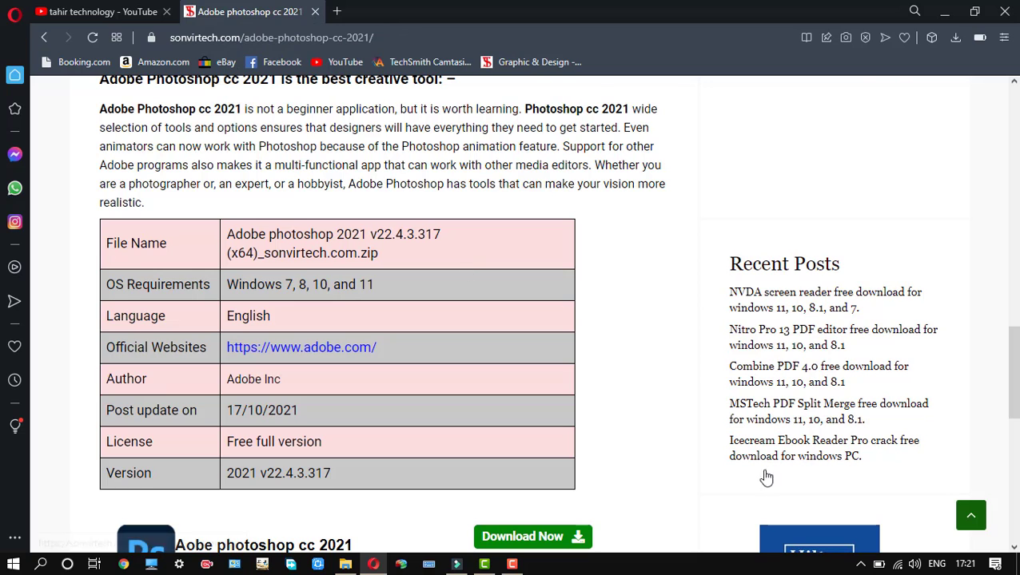
pyautogui.moveTo(1012, 376); pyautogui.dragTo(1013, 426)
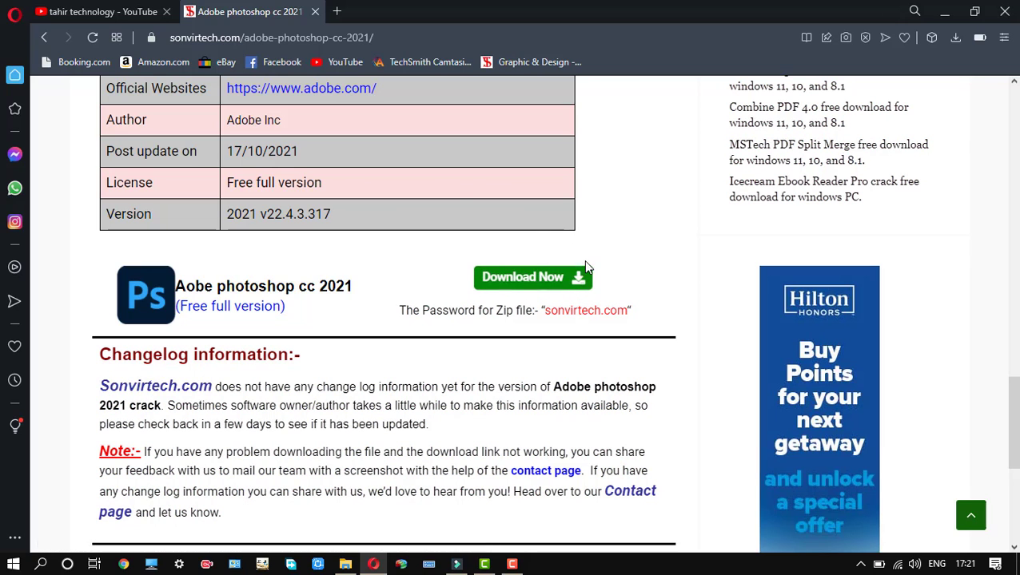
# Switch to File Explorer and extract the Adobe Photoshop 2020 archive into its current folder
pyautogui.click(944, 11)
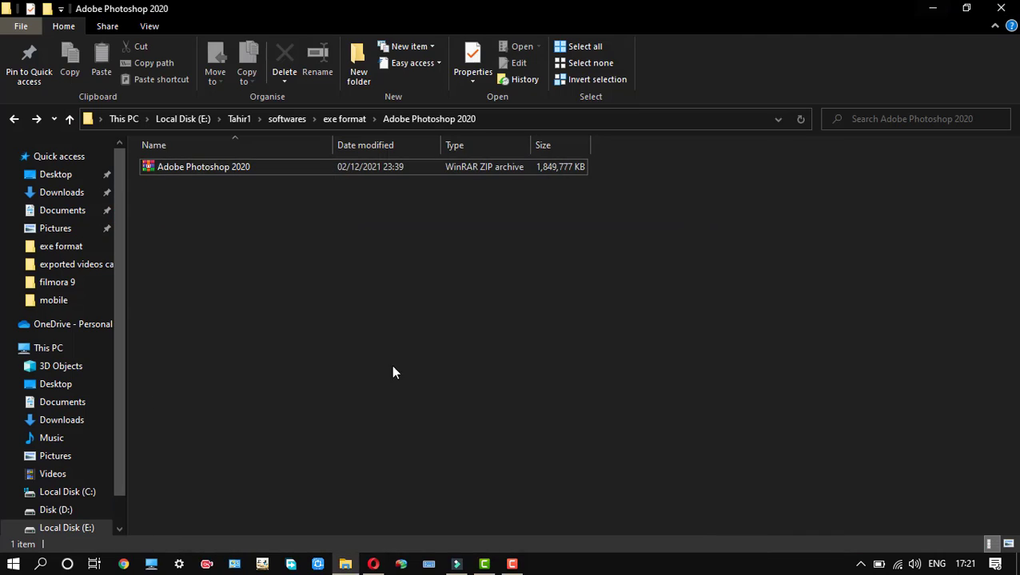
pyautogui.click(338, 168)
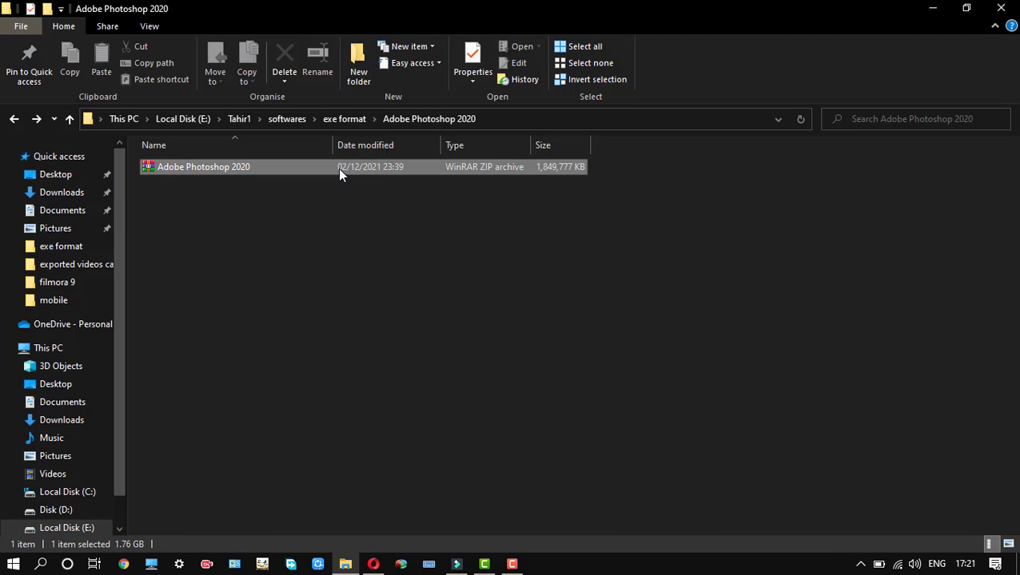
pyautogui.rightClick(338, 169)
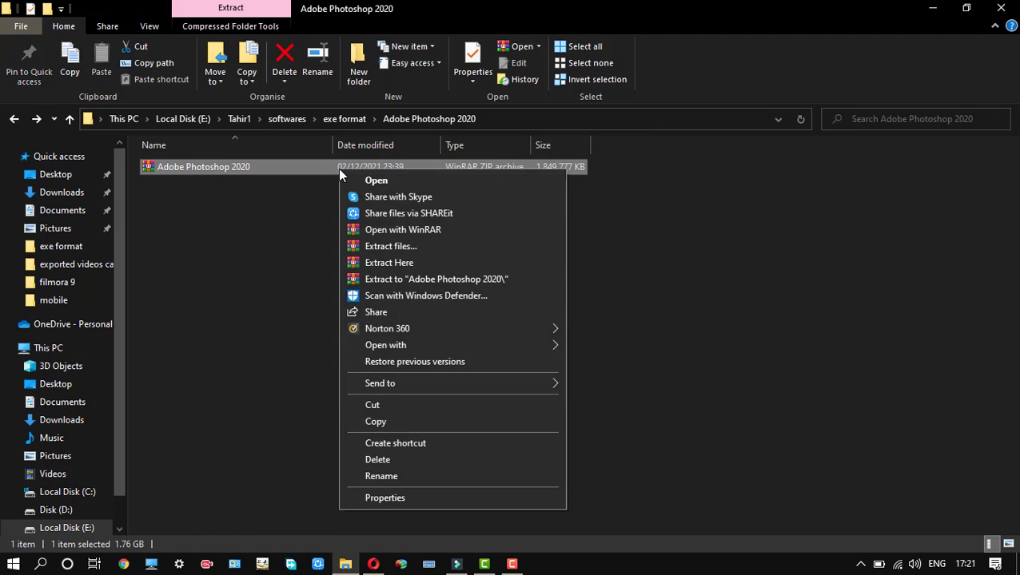
pyautogui.click(396, 263)
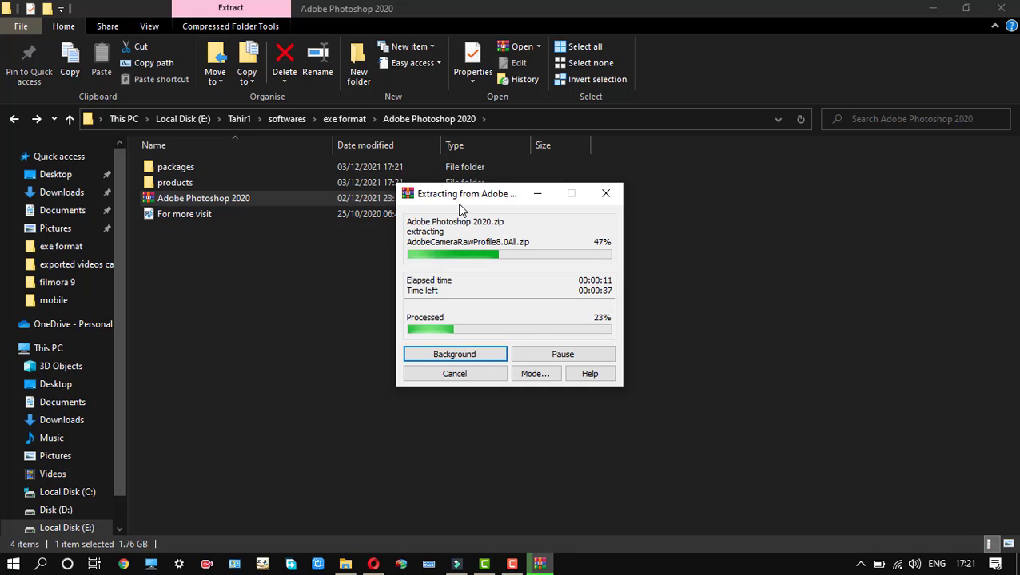
pyautogui.moveTo(455, 204); pyautogui.dragTo(667, 211)
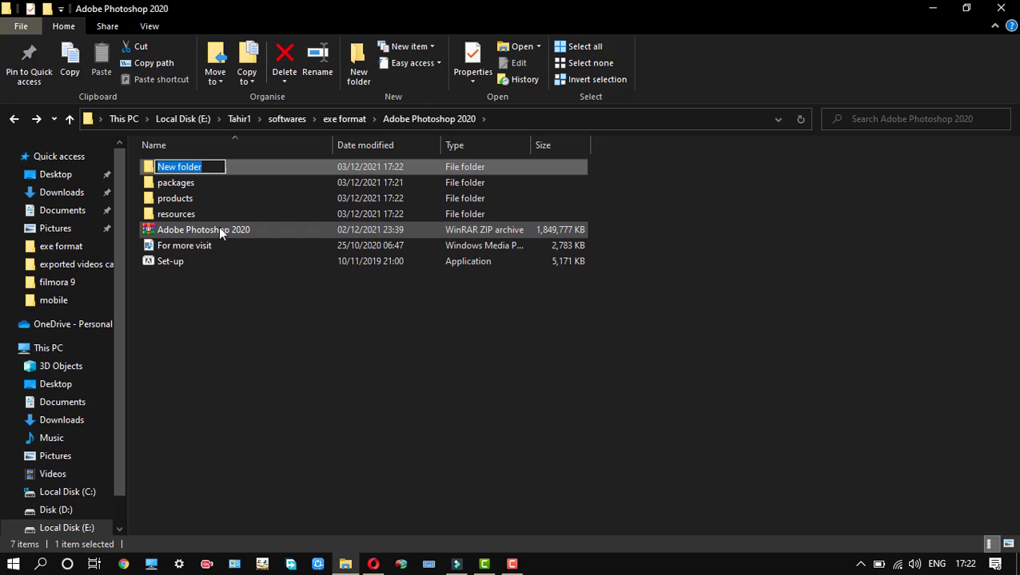
# Move the Adobe Photoshop 2020 ZIP archive into the new folder and check that folder's contents
pyautogui.moveTo(218, 226); pyautogui.dragTo(226, 172)
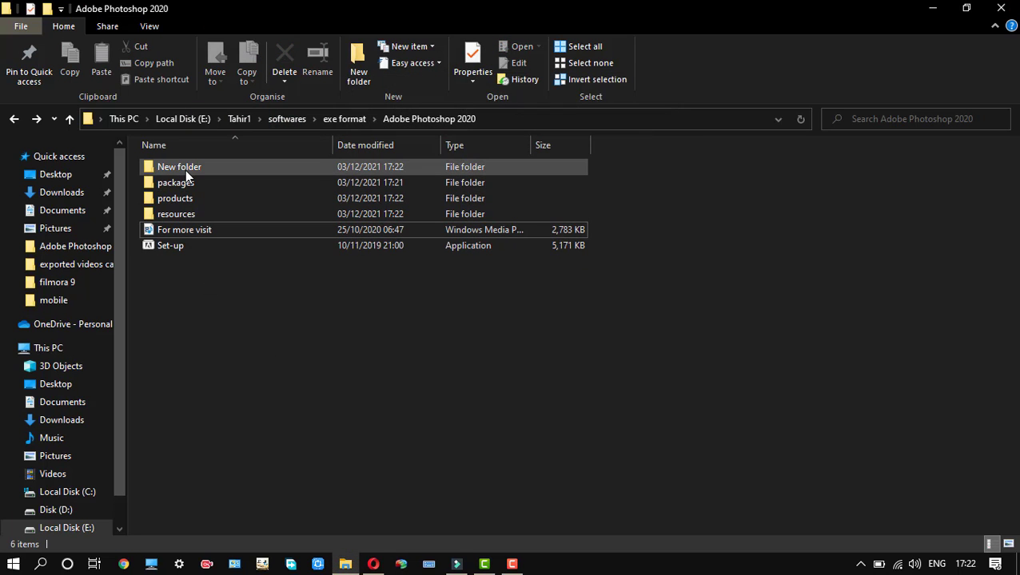
pyautogui.click(185, 170)
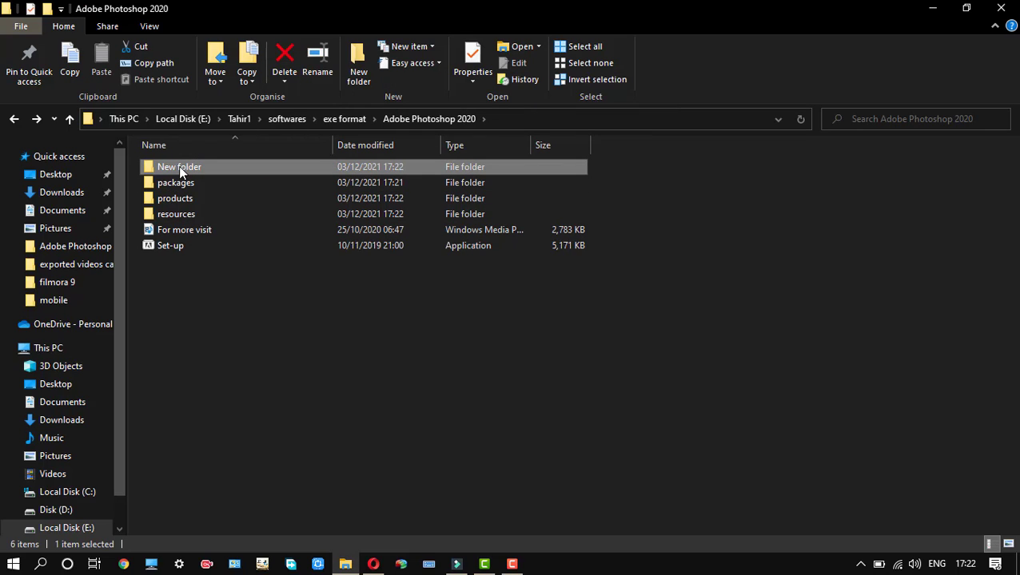
pyautogui.click(181, 169)
pyautogui.click(232, 170)
pyautogui.doubleClick(232, 170)
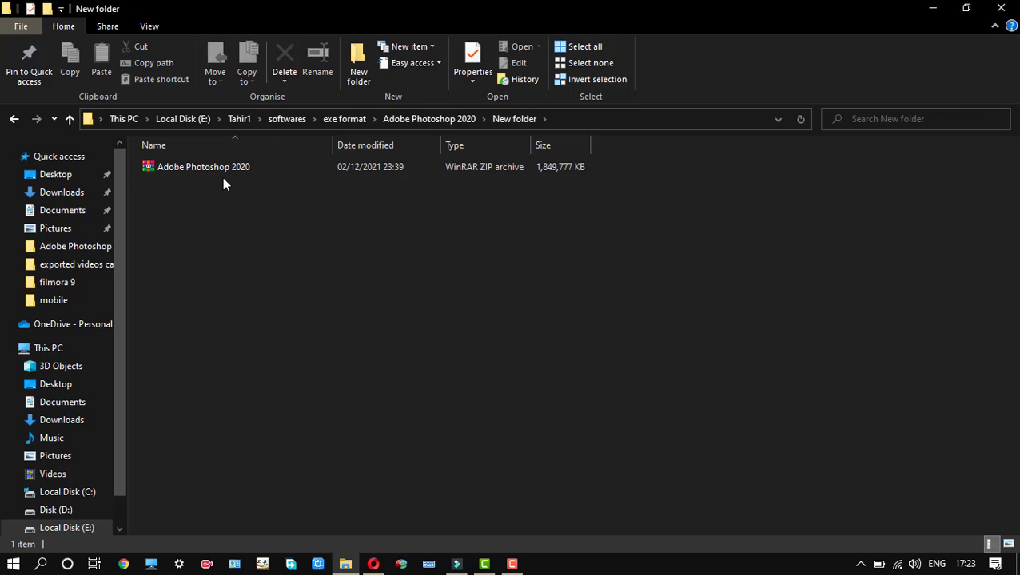
pyautogui.hotkey('alt', 'Left')
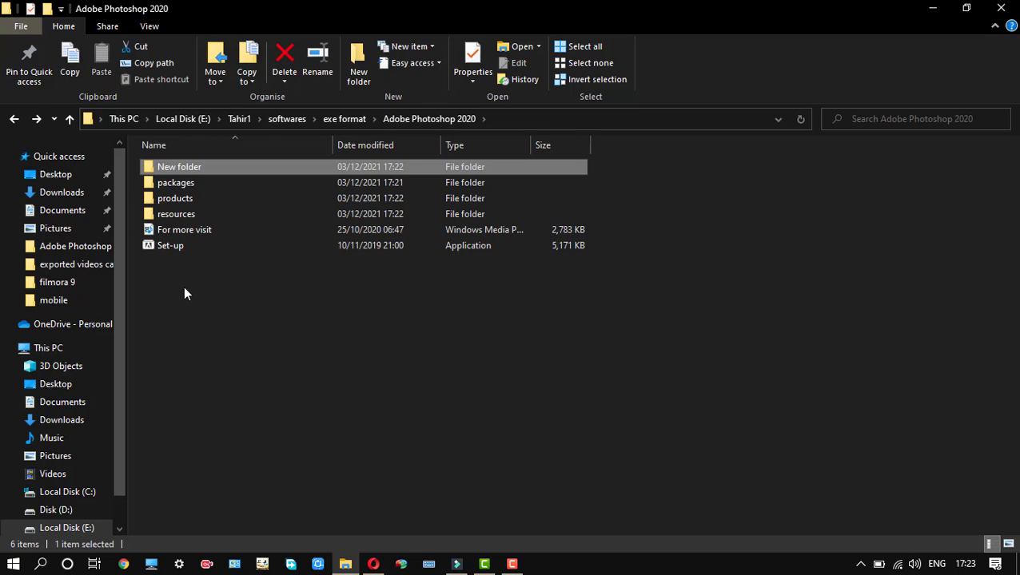
# Run the extracted Set-up application and start the Adobe Photoshop installation from its installation options
pyautogui.moveTo(183, 286); pyautogui.dragTo(181, 184)
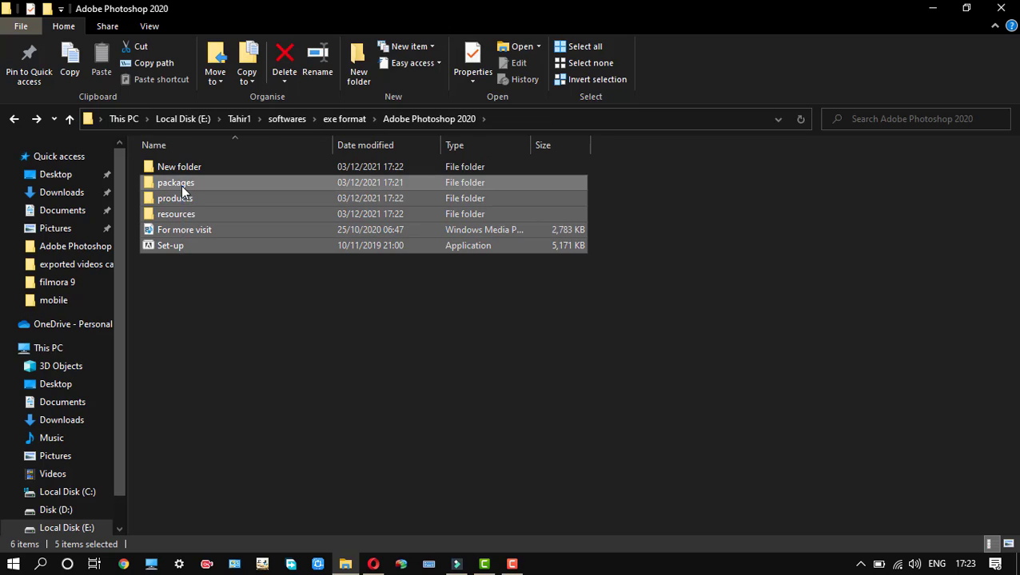
pyautogui.click(182, 319)
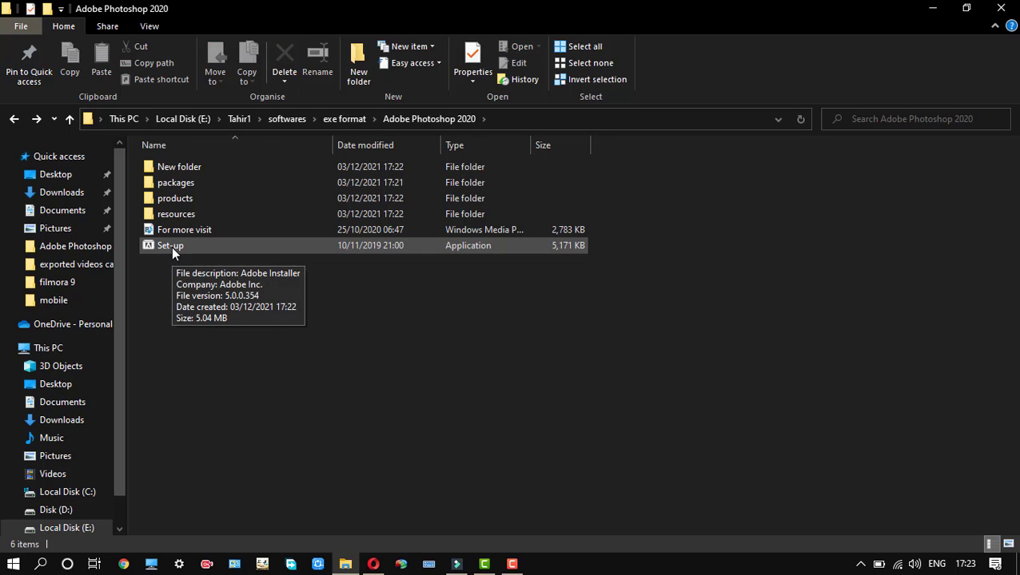
pyautogui.doubleClick(171, 246)
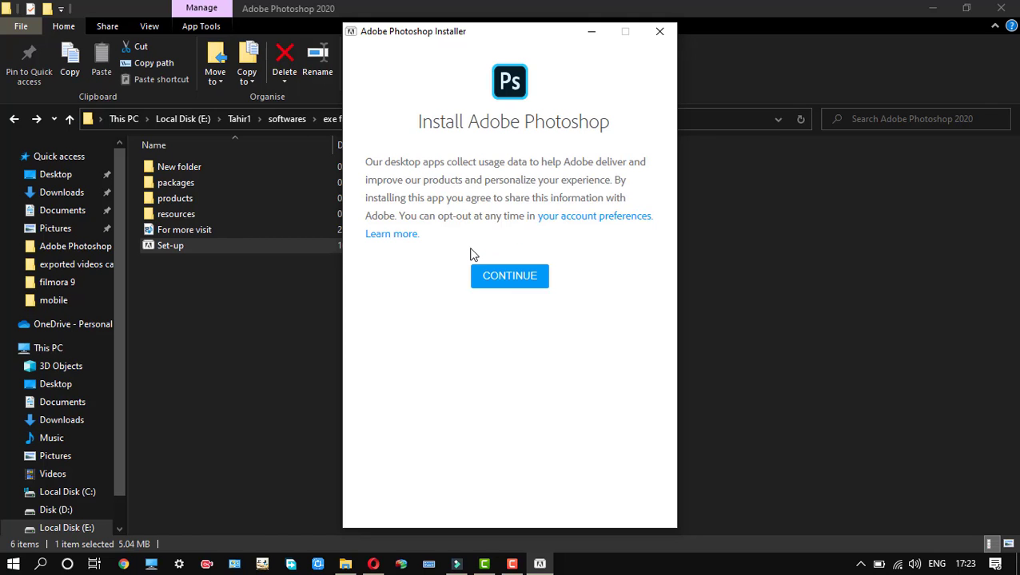
pyautogui.click(485, 286)
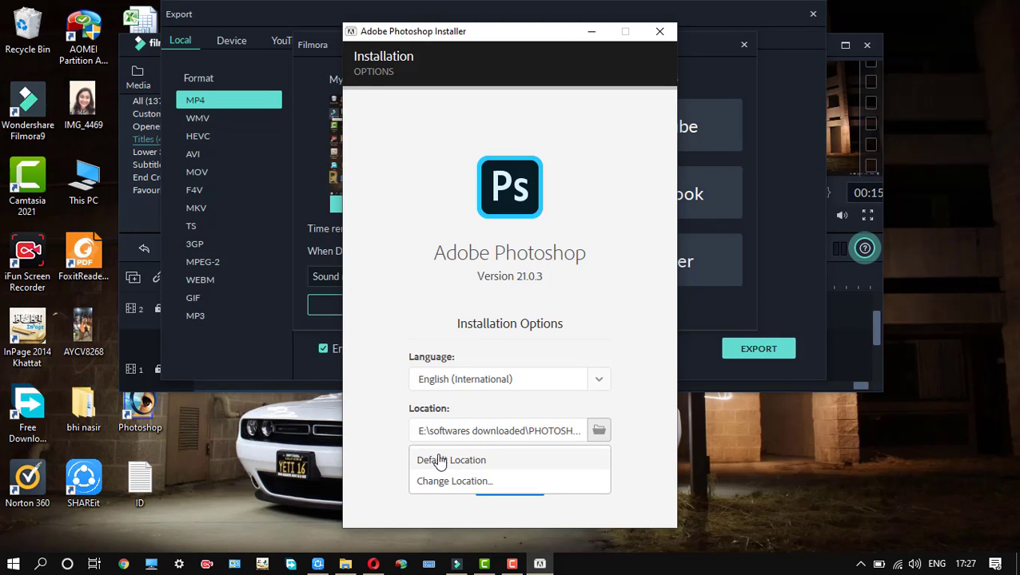
pyautogui.click(595, 431)
pyautogui.click(517, 484)
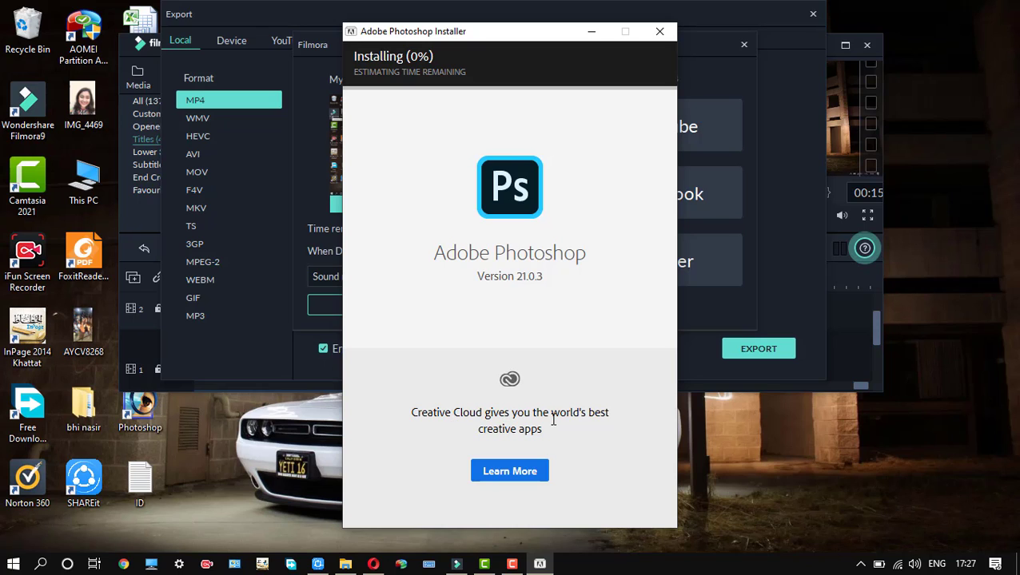
# Open the Creative Cloud information page from the installer, then put the browser away
pyautogui.click(525, 463)
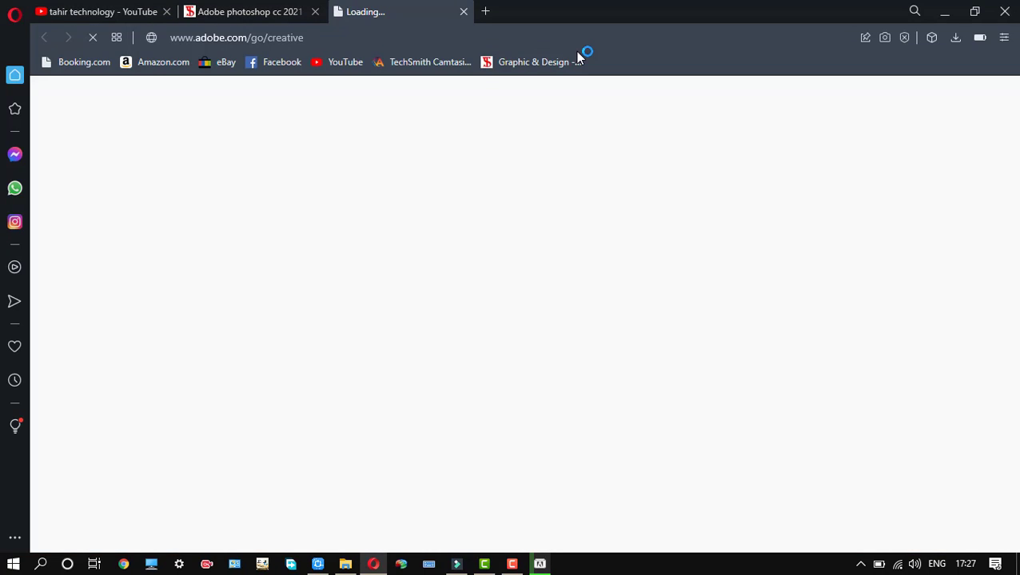
pyautogui.click(944, 11)
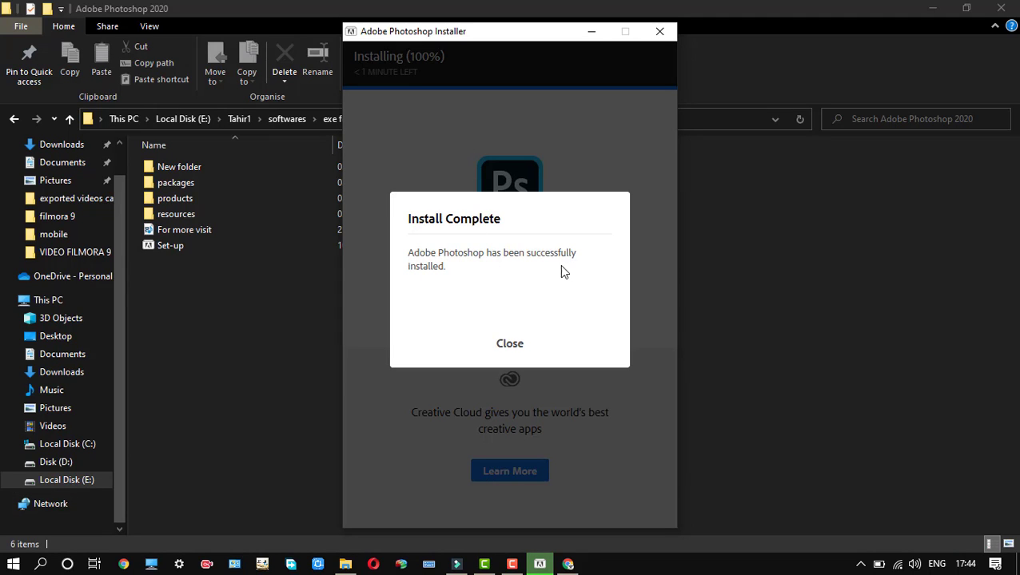
# Close the Adobe Photoshop installer and minimise the File Explorer and Filmora windows to reach the desktop
pyautogui.click(512, 348)
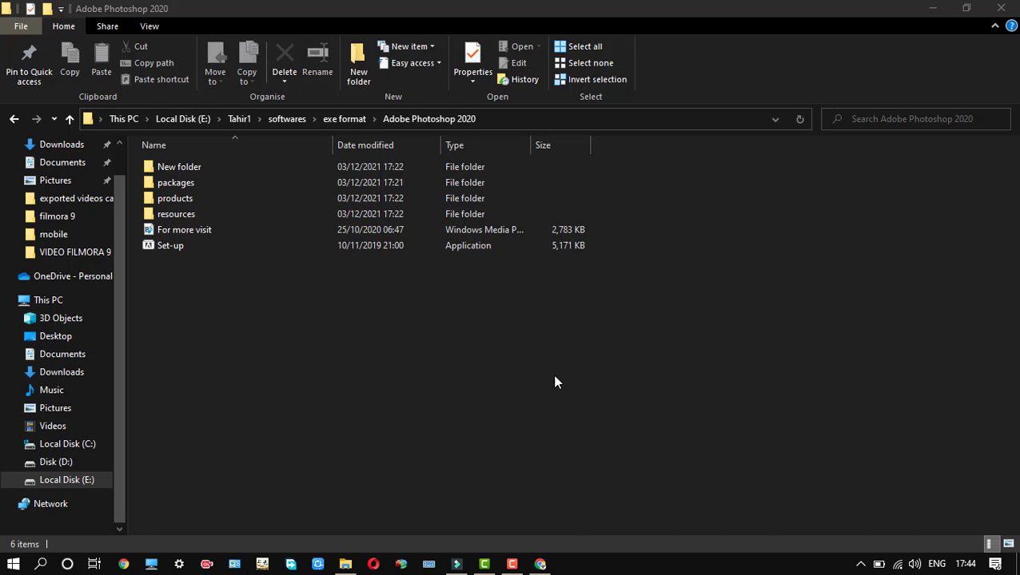
pyautogui.click(934, 8)
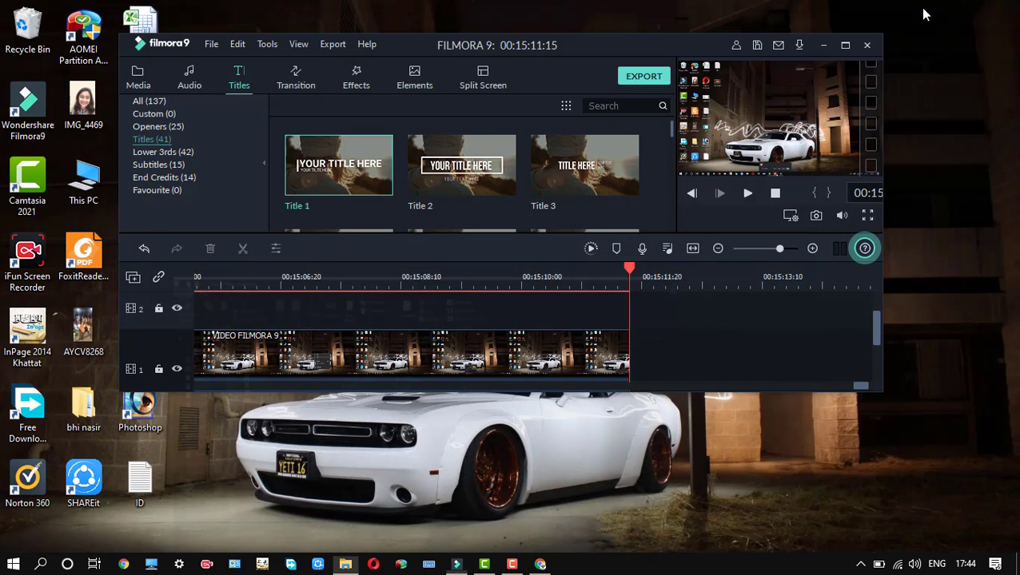
pyautogui.click(823, 45)
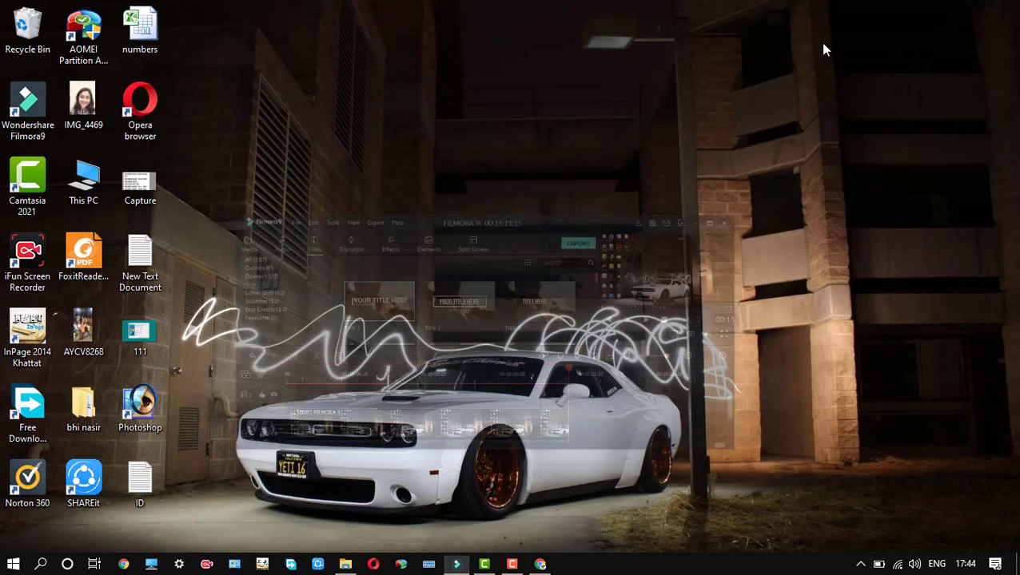
# Refresh the Windows desktop twice
pyautogui.rightClick(378, 184)
pyautogui.click(415, 221)
pyautogui.rightClick(414, 192)
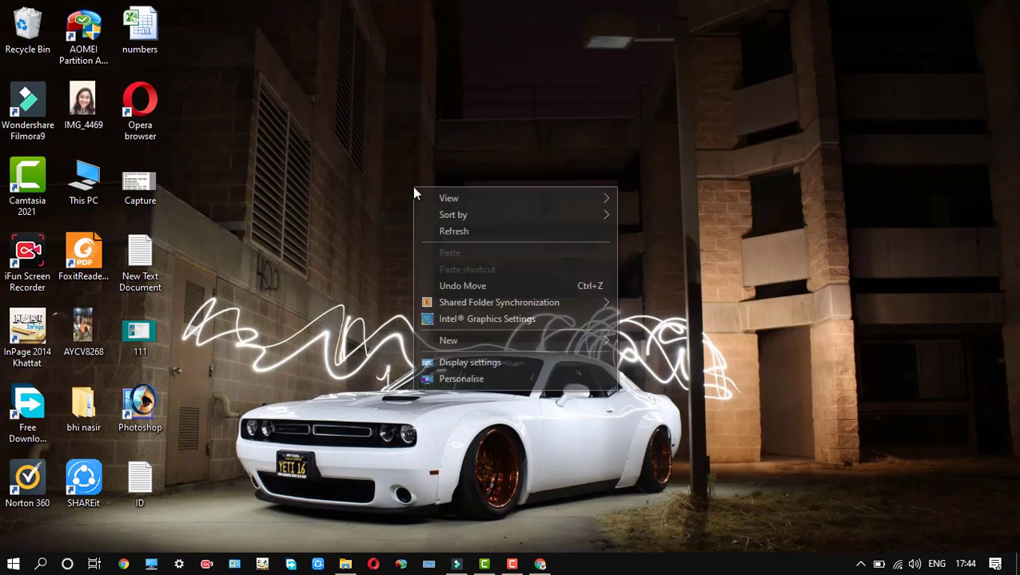
pyautogui.click(441, 240)
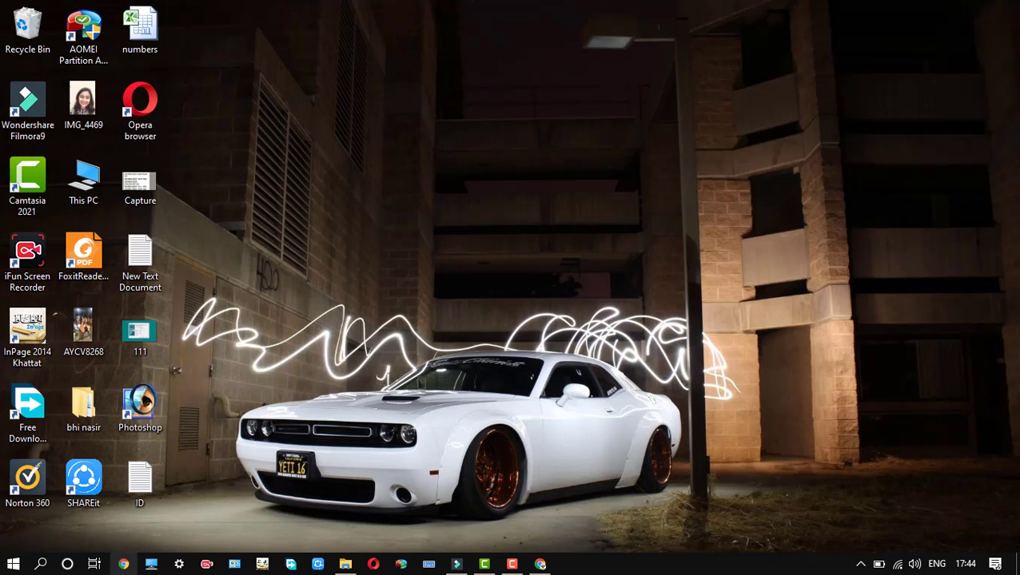
# Search Windows for "PHOTO" and open the file location of Adobe Photoshop 2020
pyautogui.click(12, 566)
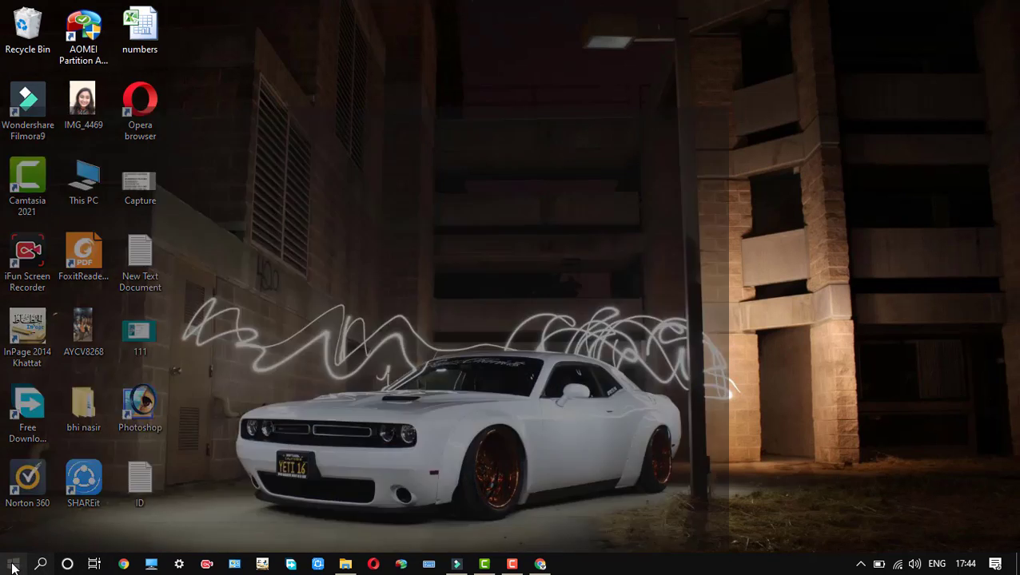
pyautogui.click(47, 559)
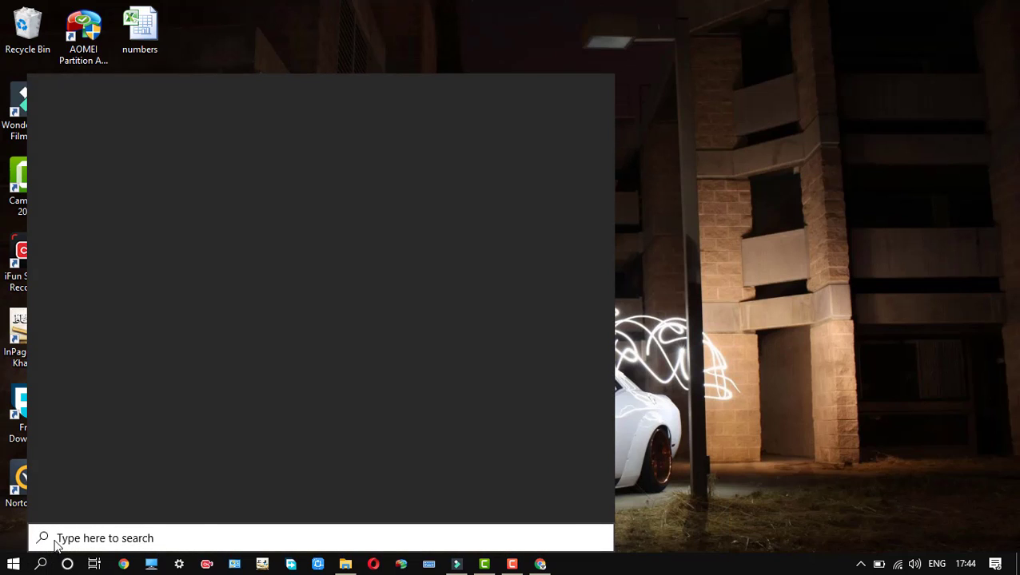
pyautogui.write('AD')
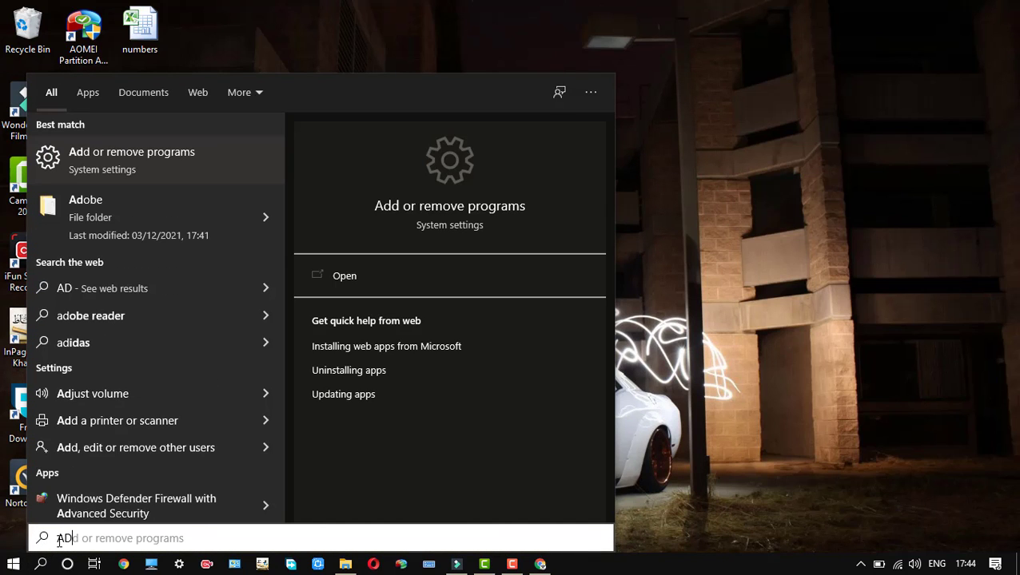
pyautogui.press('BackSpace')
pyautogui.press('BackSpace')
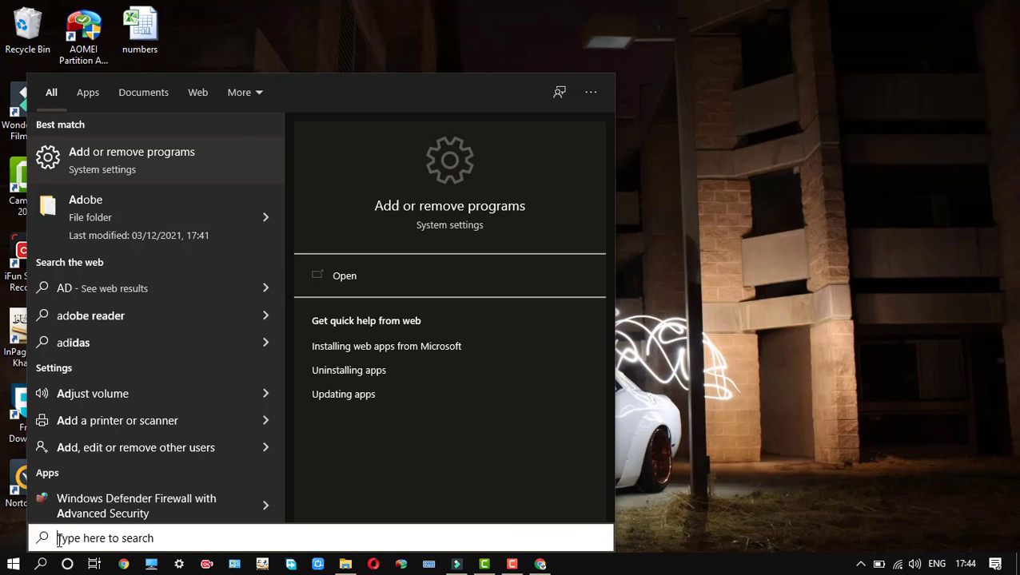
pyautogui.write('PHOT')
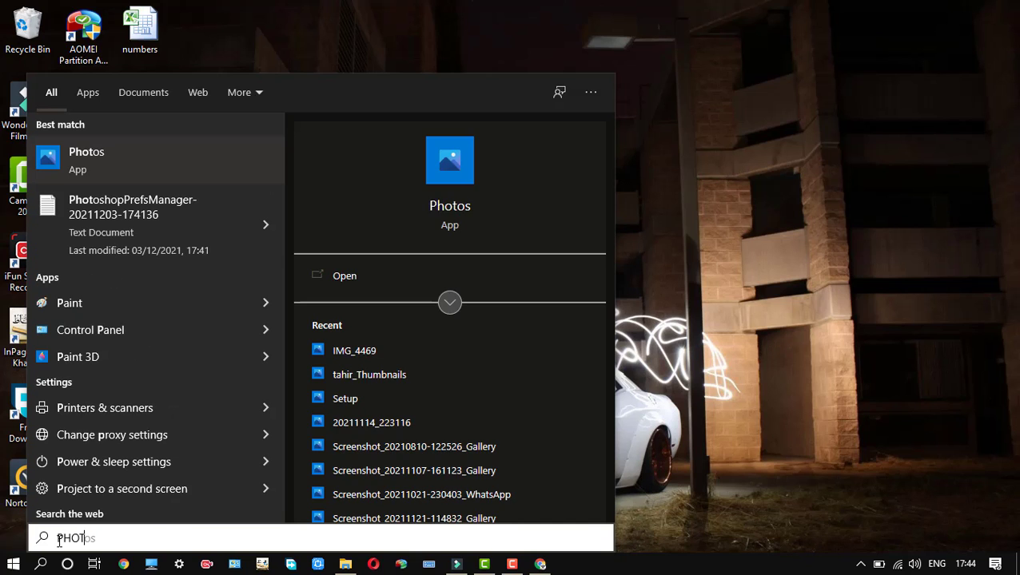
pyautogui.write('O')
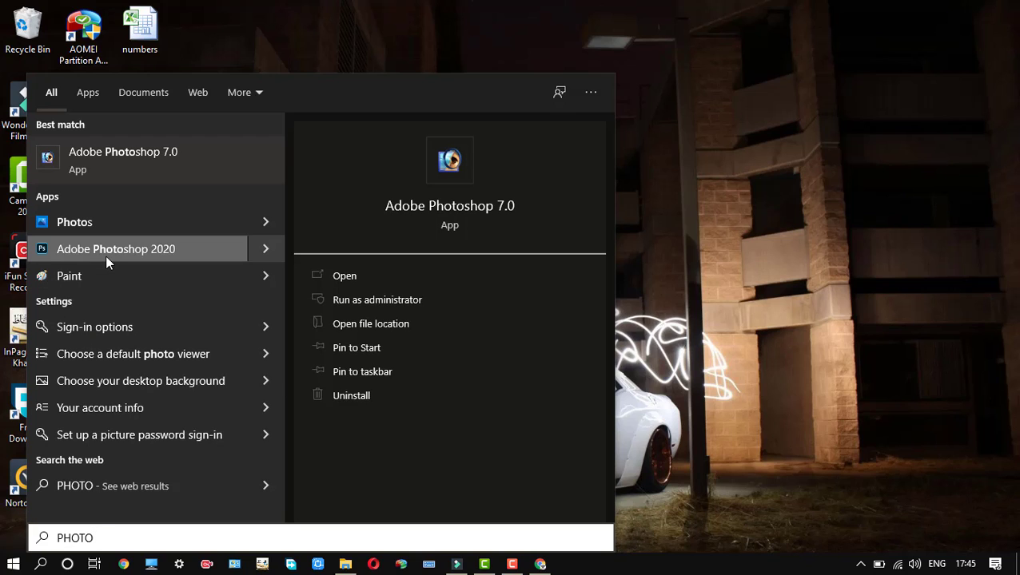
pyautogui.click(262, 252)
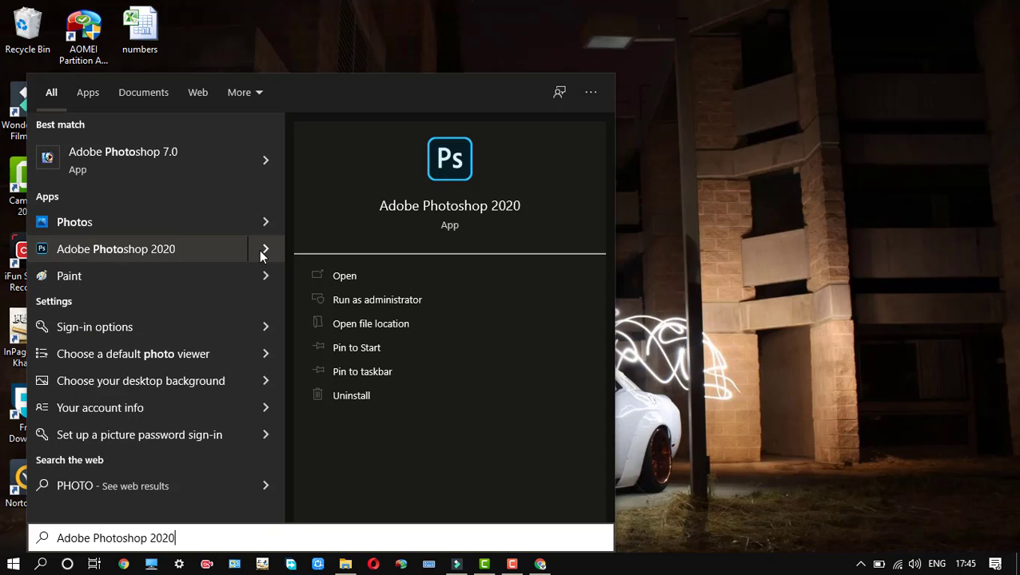
pyautogui.rightClick(260, 252)
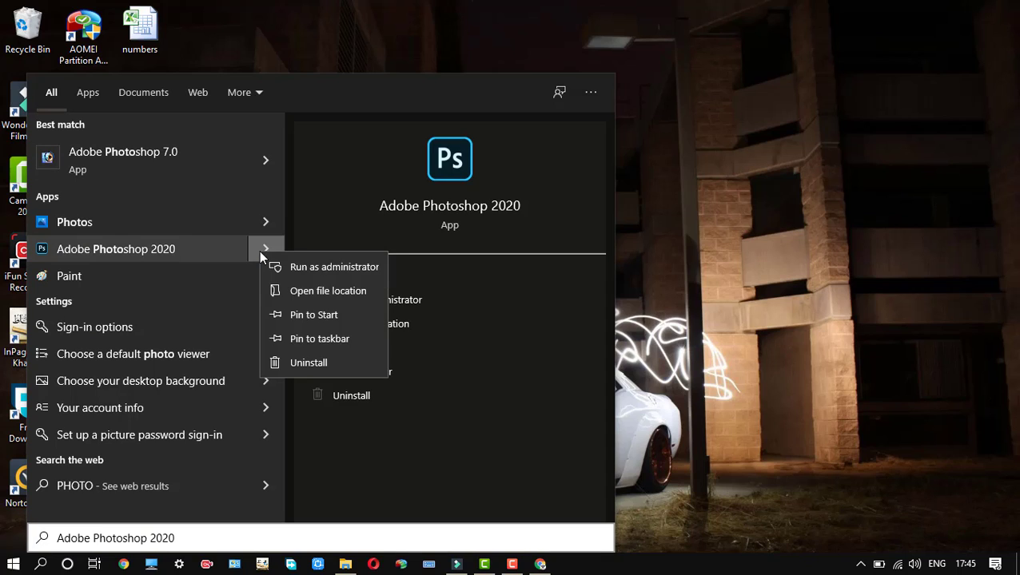
pyautogui.click(292, 296)
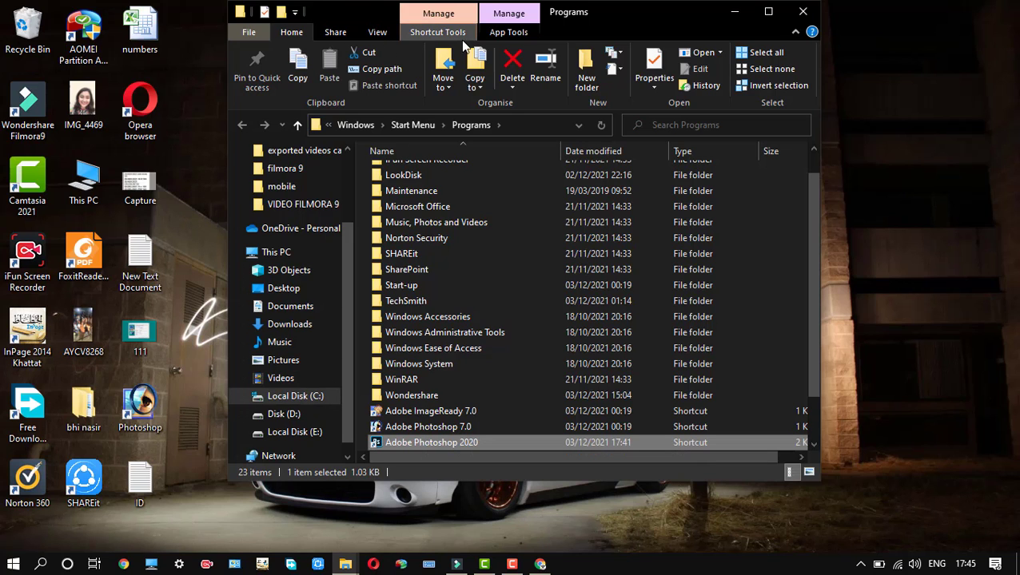
# Copy the Adobe Photoshop 2020 shortcut from the Programs folder to the desktop, then close the folder window
pyautogui.moveTo(693, 23); pyautogui.dragTo(827, 34)
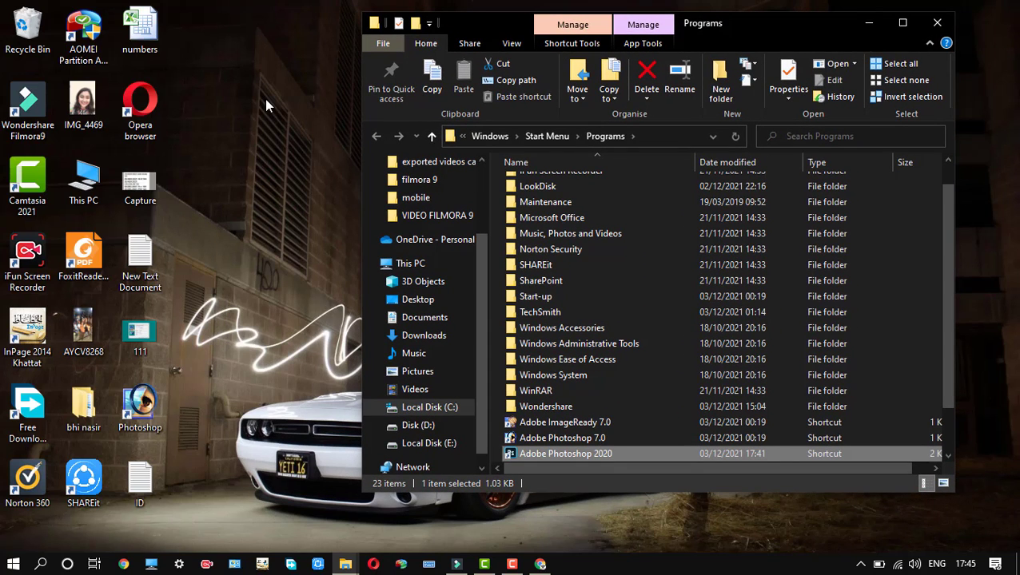
pyautogui.rightClick(184, 115)
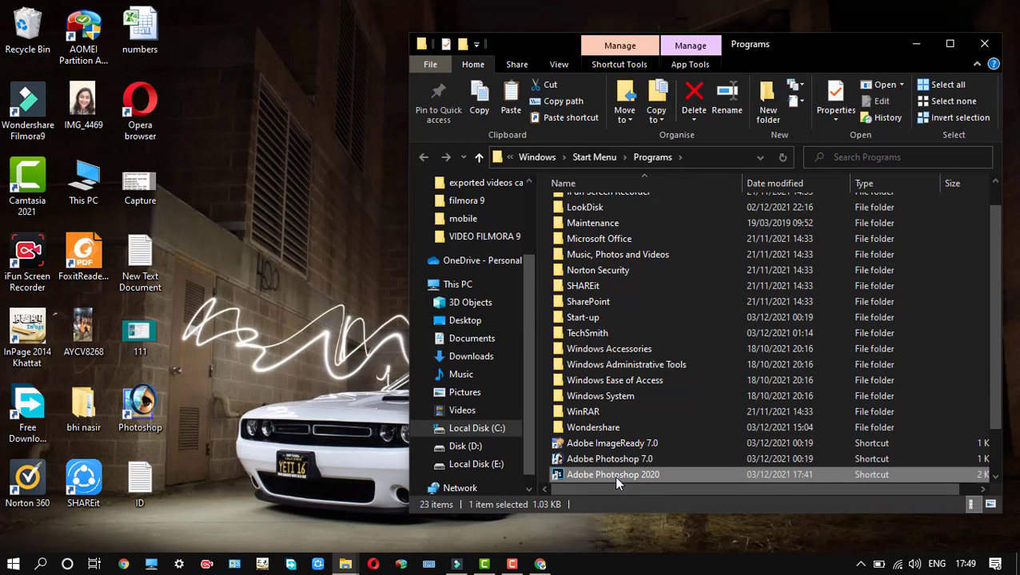
pyautogui.rightClick(614, 476)
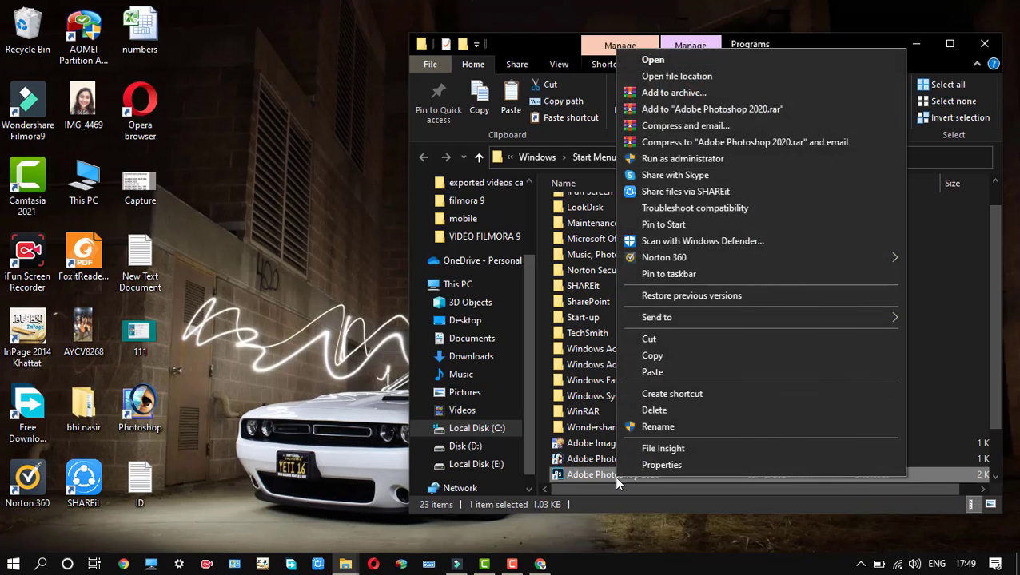
pyautogui.click(646, 357)
pyautogui.click(166, 131)
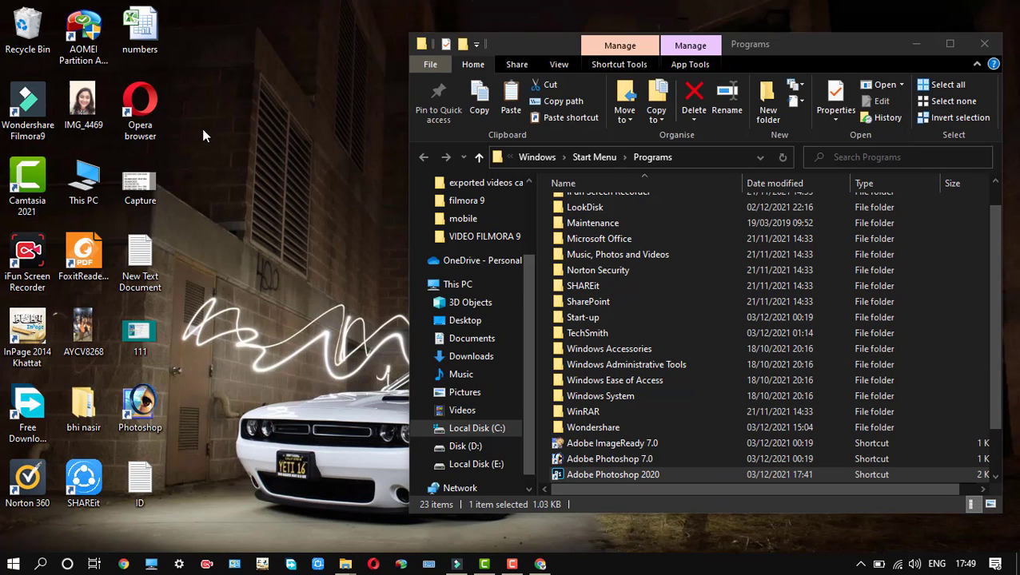
pyautogui.rightClick(204, 136)
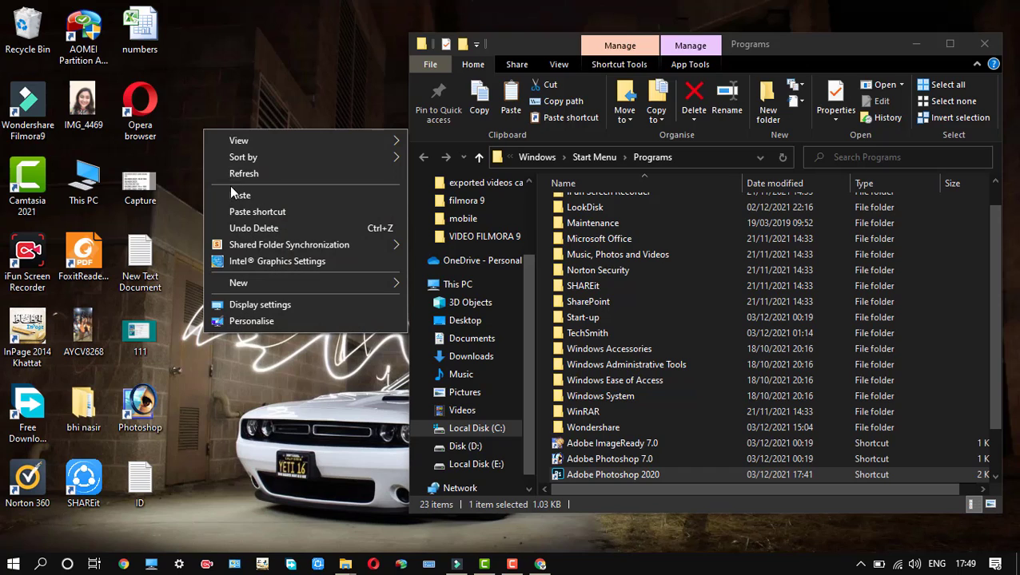
pyautogui.click(239, 196)
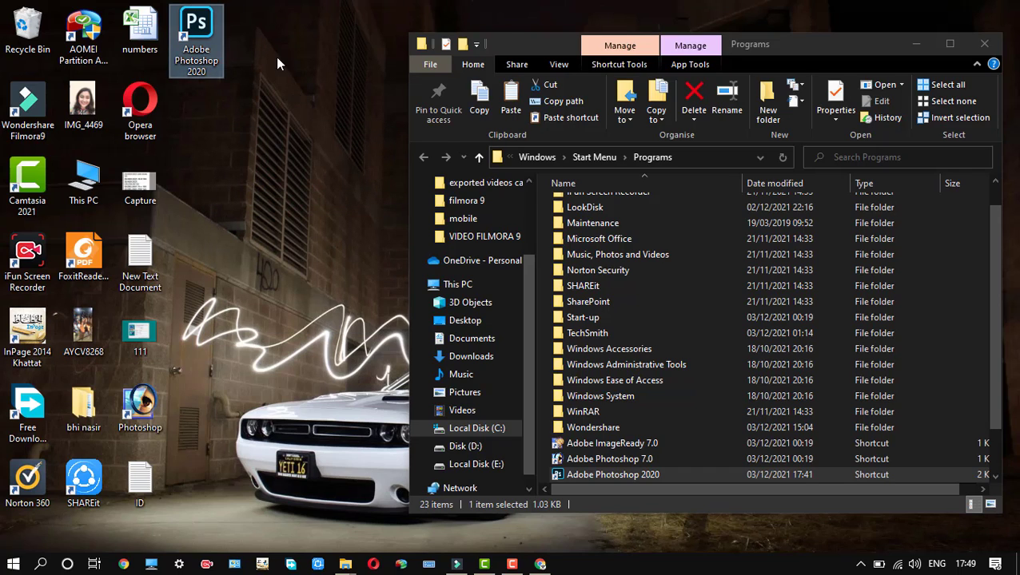
pyautogui.click(288, 77)
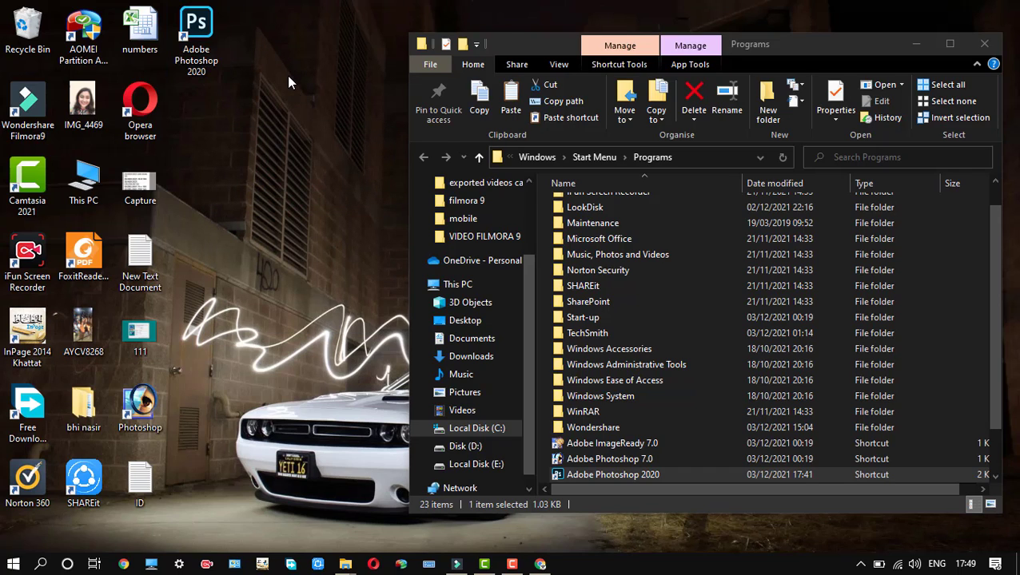
pyautogui.click(985, 45)
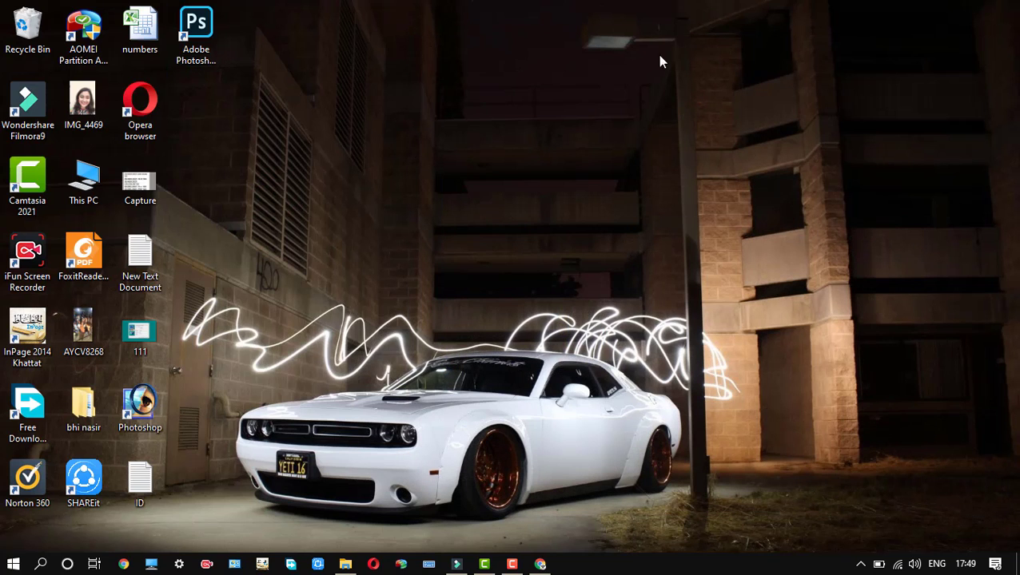
# Launch Adobe Photoshop 2020 from its desktop shortcut, refreshing the desktop while it loads, and show its window
pyautogui.doubleClick(196, 36)
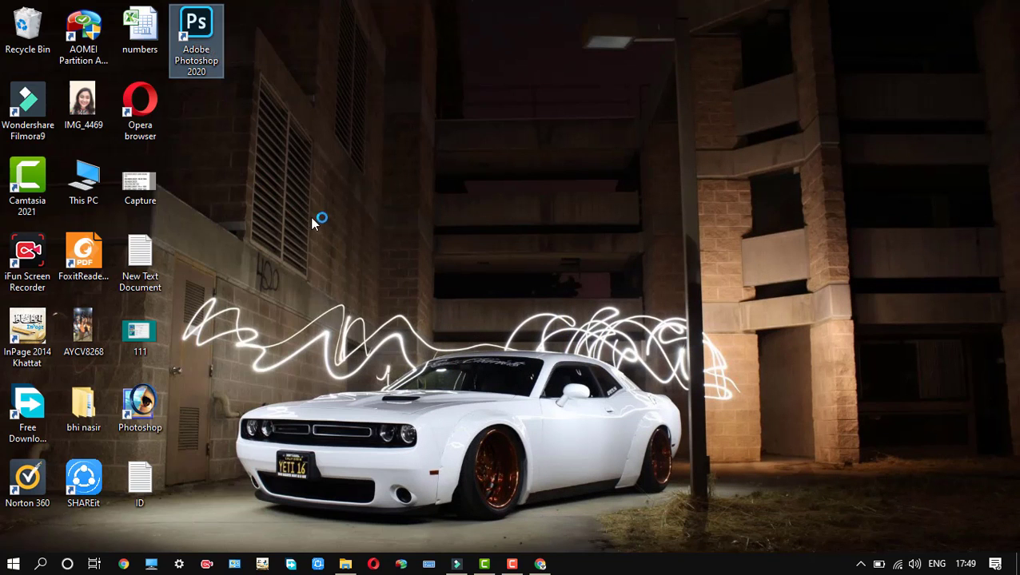
pyautogui.rightClick(382, 137)
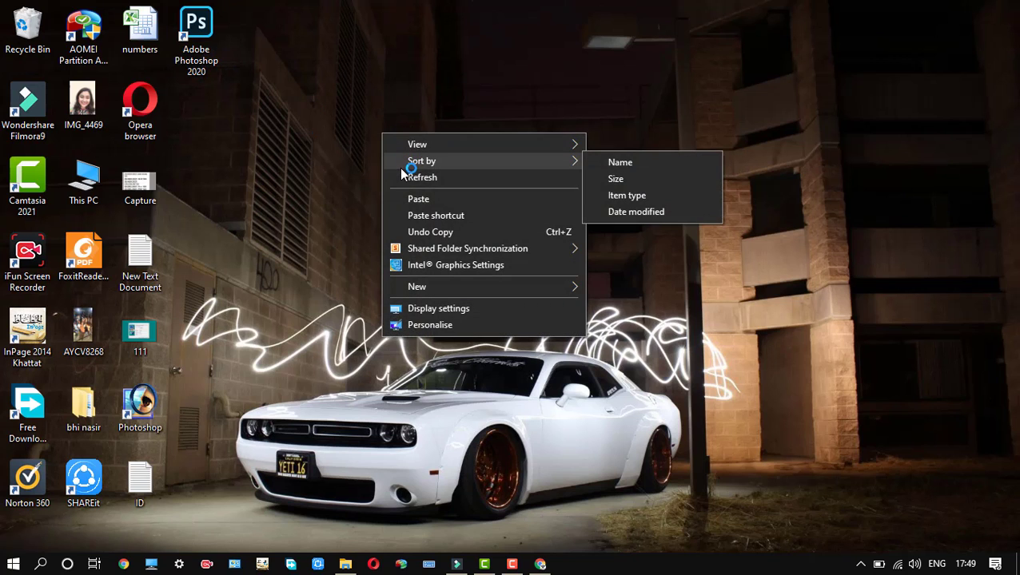
pyautogui.click(402, 177)
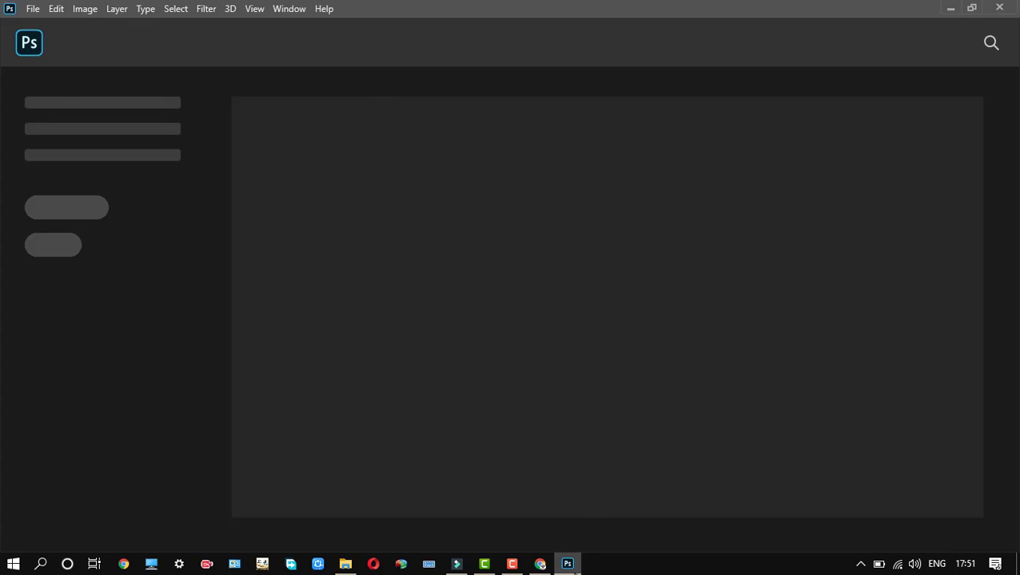
pyautogui.click(567, 564)
pyautogui.click(569, 564)
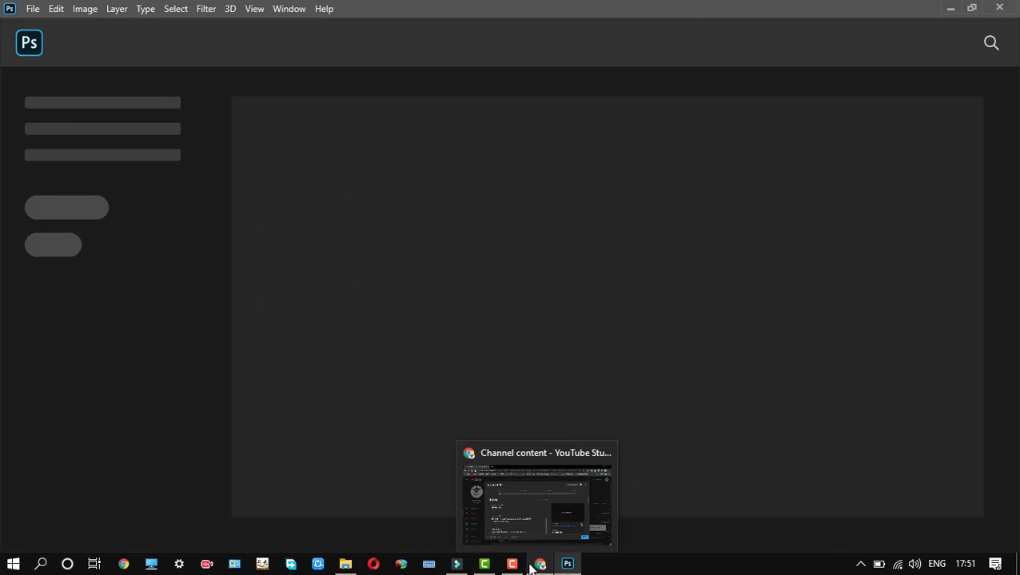
# Create a white 16 x 12 cm RGB document at 118.11 pixels/centimeter and draw a rectangular marquee selection above its centre
pyautogui.click(33, 9)
pyautogui.click(35, 24)
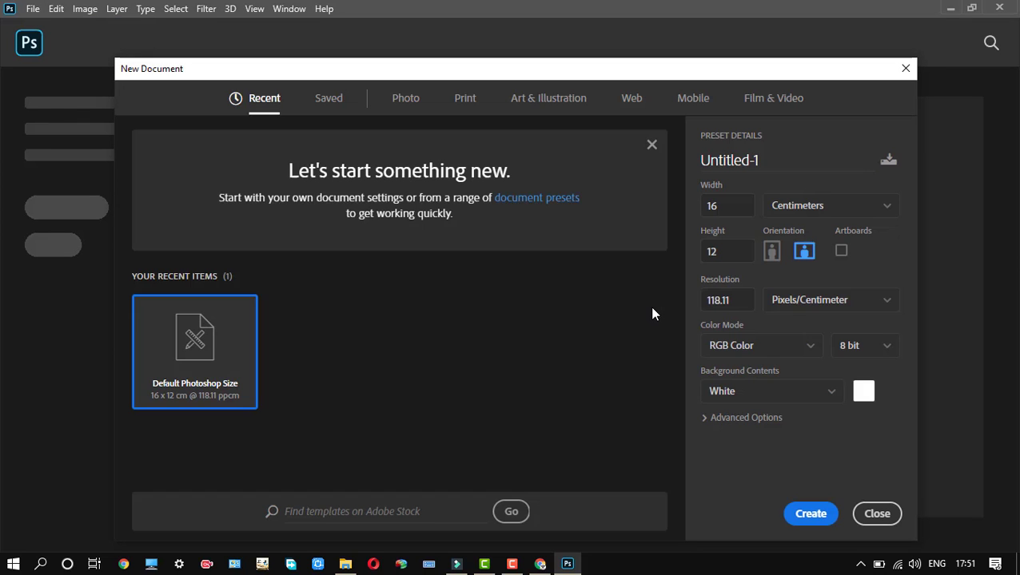
pyautogui.click(809, 512)
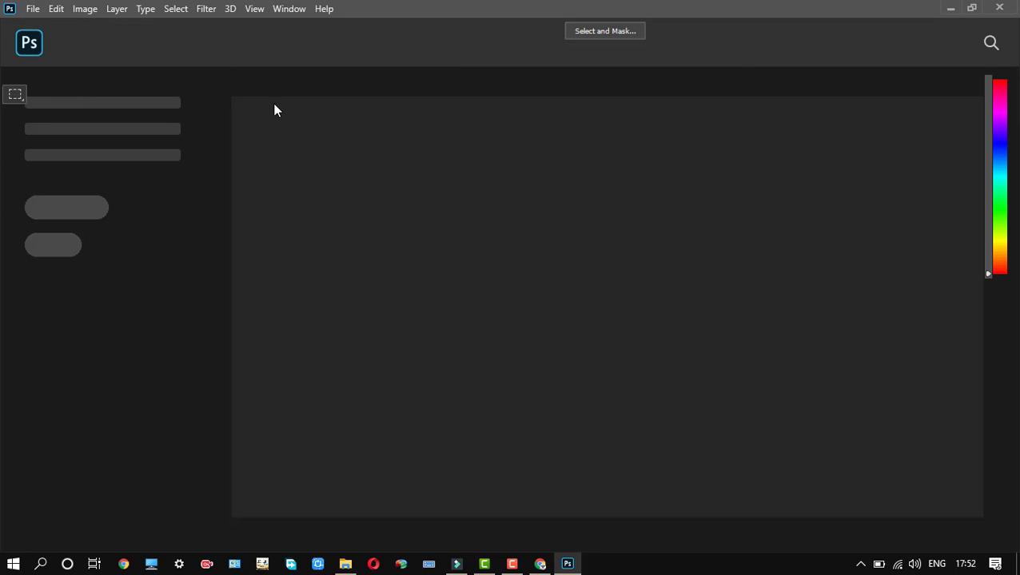
pyautogui.hotkey('alt', 'f')
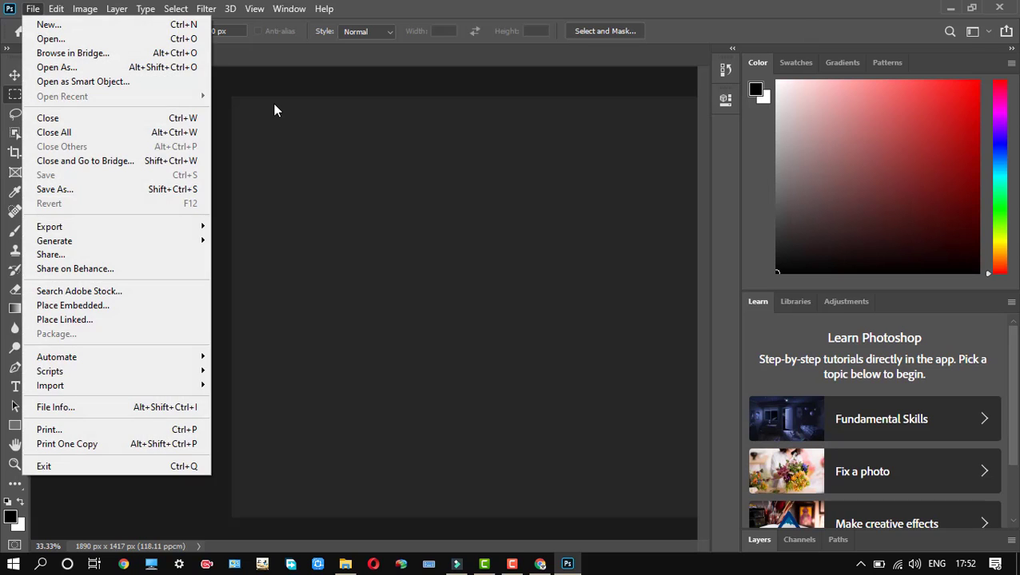
pyautogui.click(274, 106)
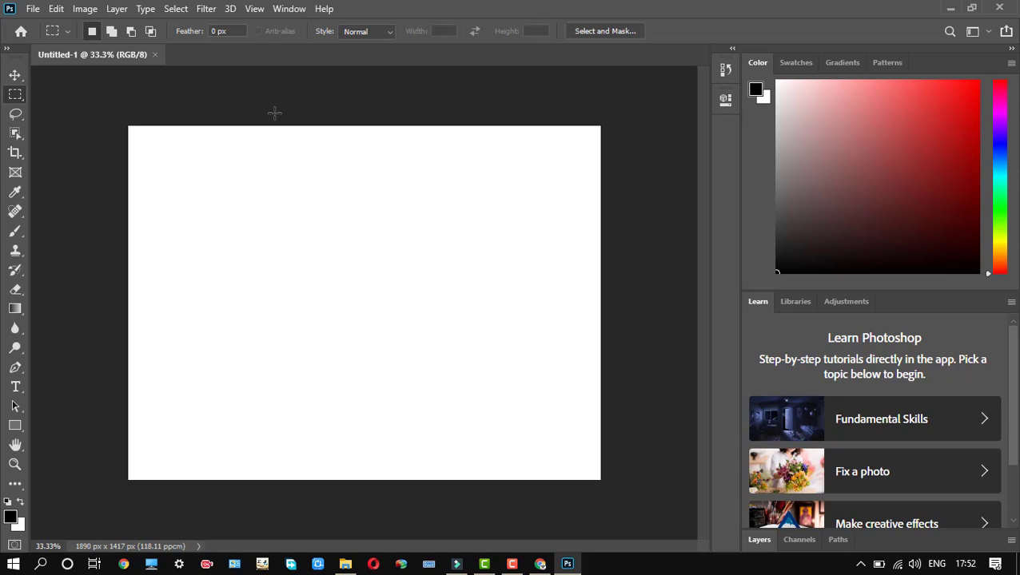
pyautogui.moveTo(284, 201); pyautogui.dragTo(428, 305)
# Open the off-road pickup truck photo from the computer's Downloads folder
pyautogui.click(33, 9)
pyautogui.click(96, 40)
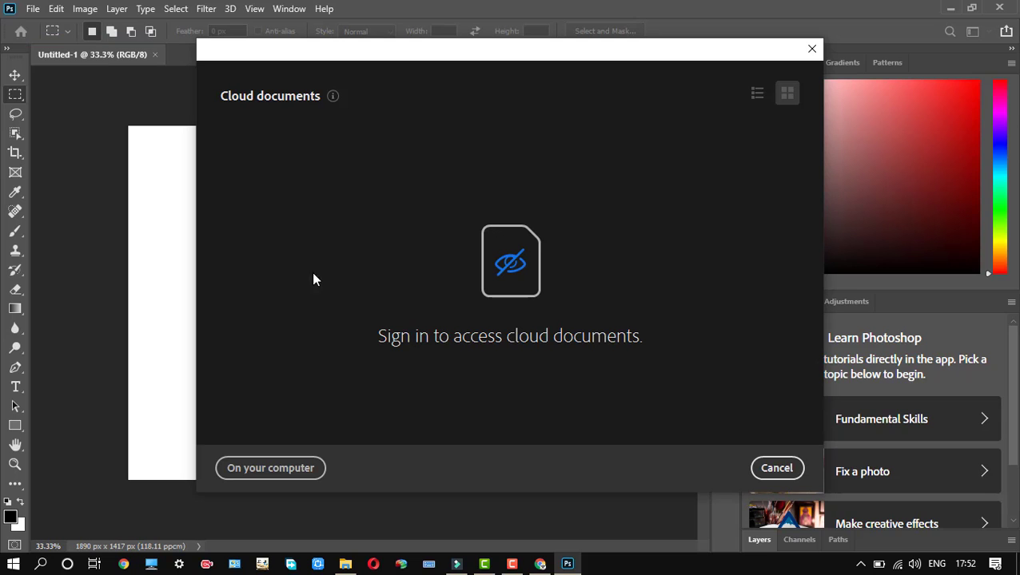
pyautogui.click(292, 460)
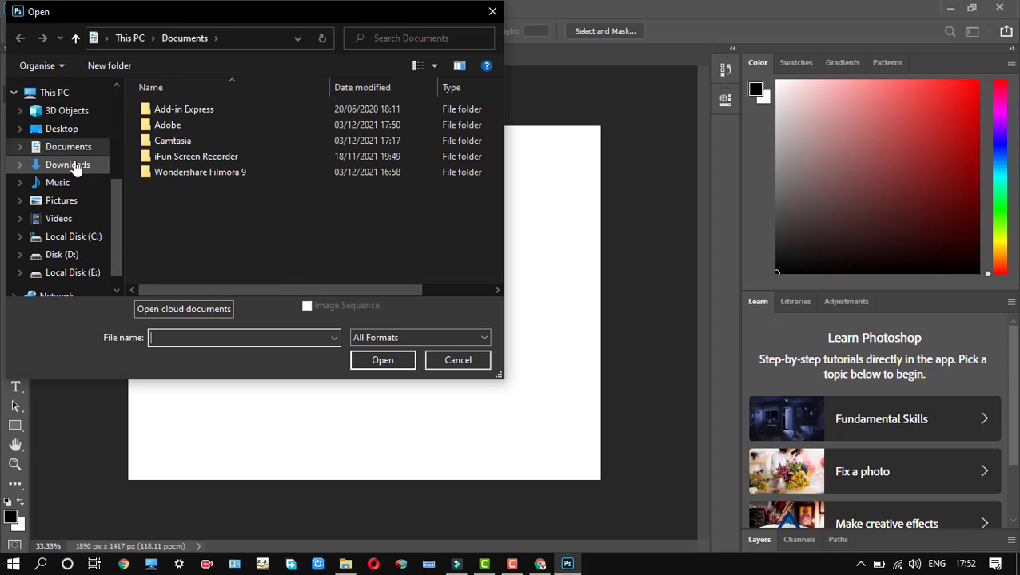
pyautogui.click(72, 164)
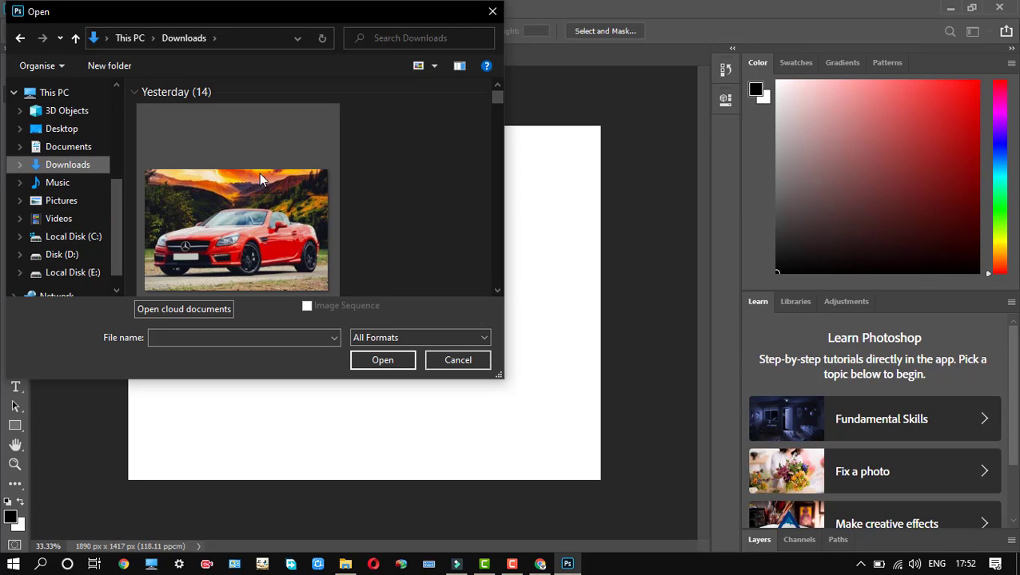
pyautogui.moveTo(493, 101); pyautogui.dragTo(493, 130)
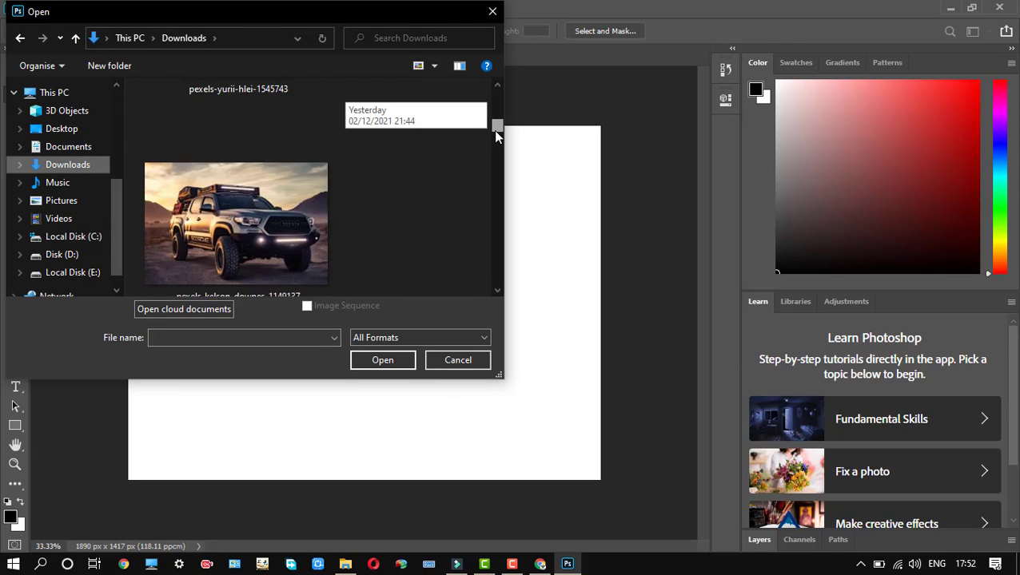
pyautogui.click(250, 200)
pyautogui.doubleClick(252, 207)
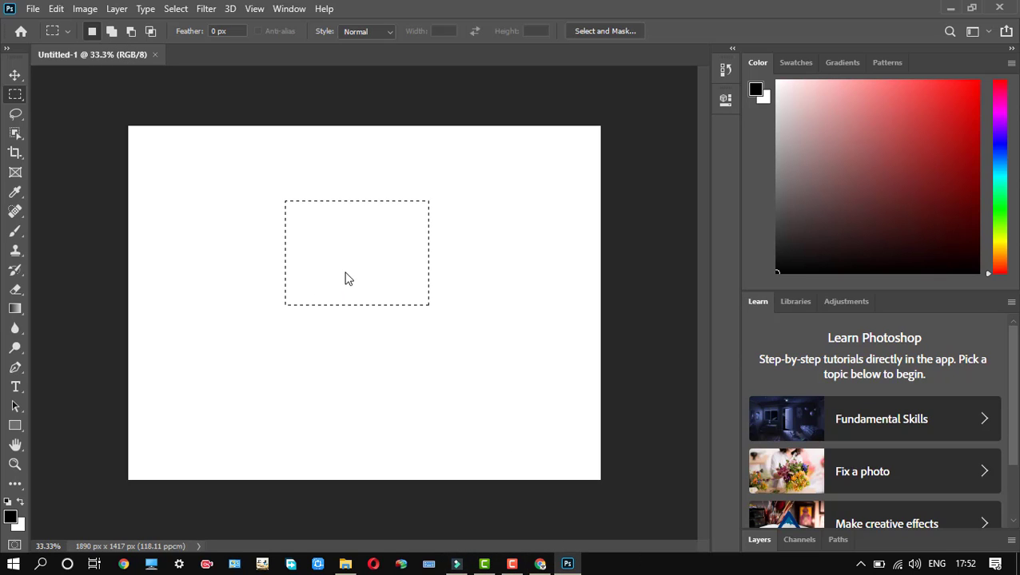
# Close the blank untitled document and activate the Zoom tool for the pickup truck photo
pyautogui.click(155, 55)
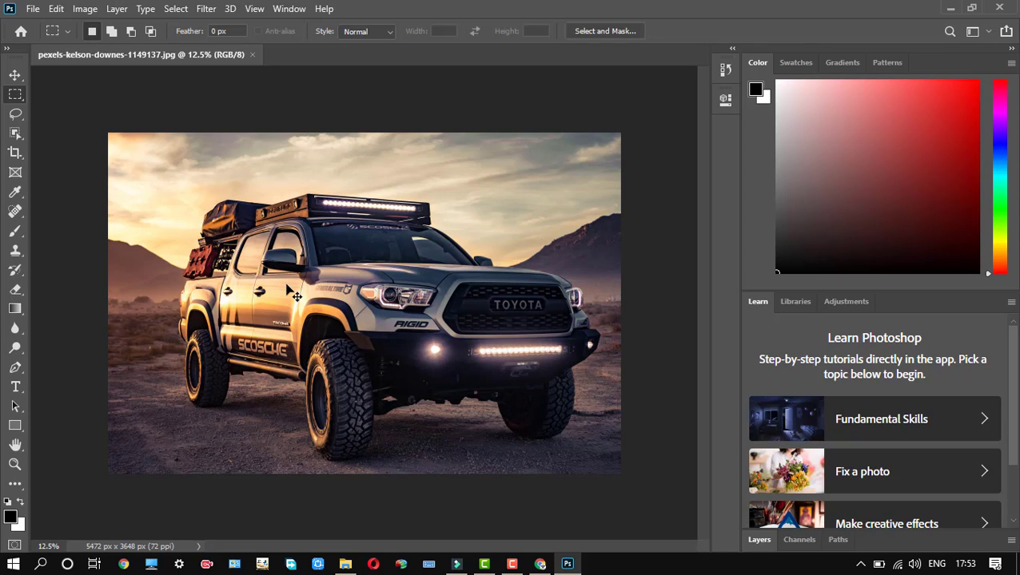
pyautogui.press('z')
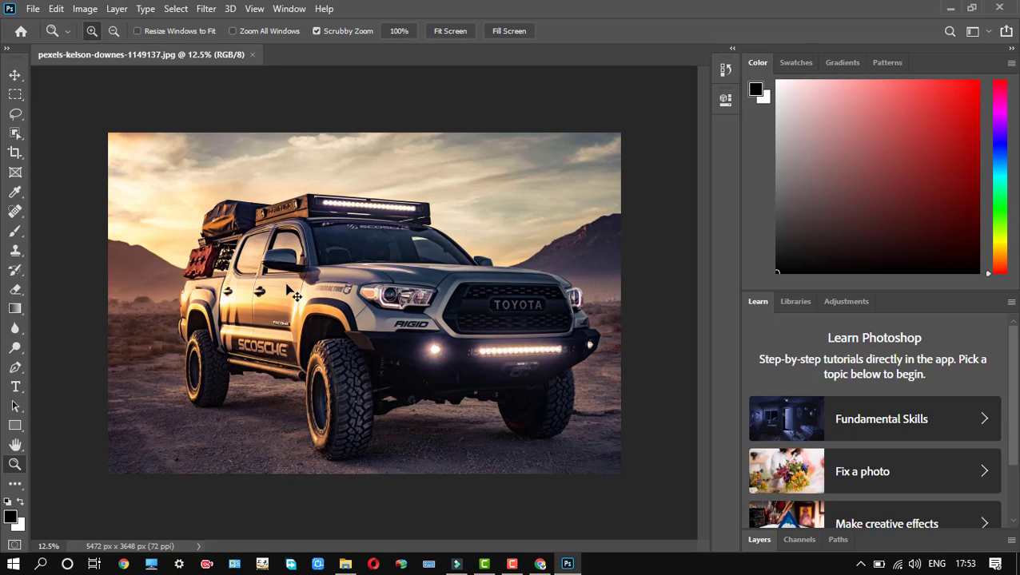
pyautogui.press('m')
pyautogui.press('z')
pyautogui.press('m')
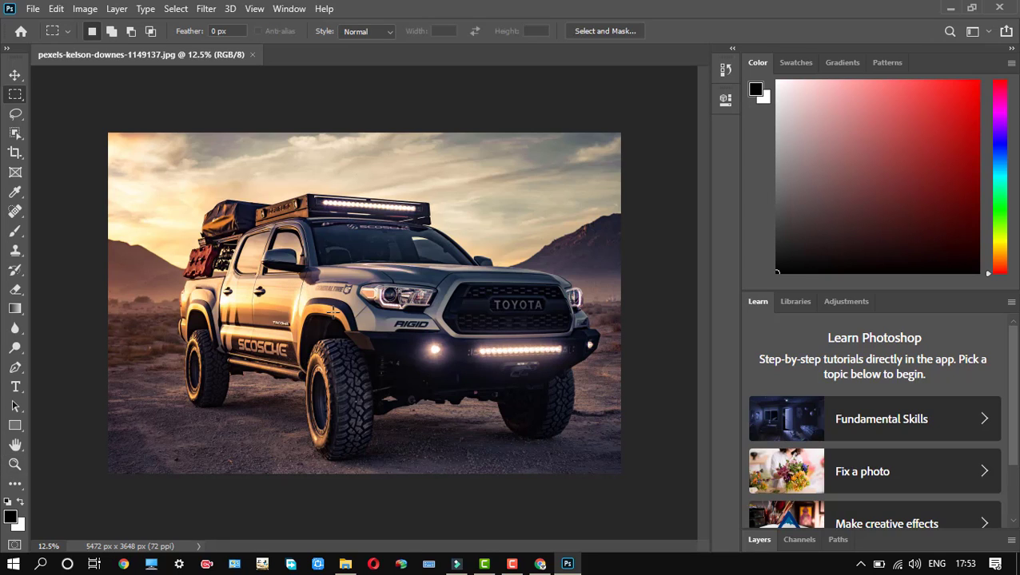
pyautogui.click(15, 464)
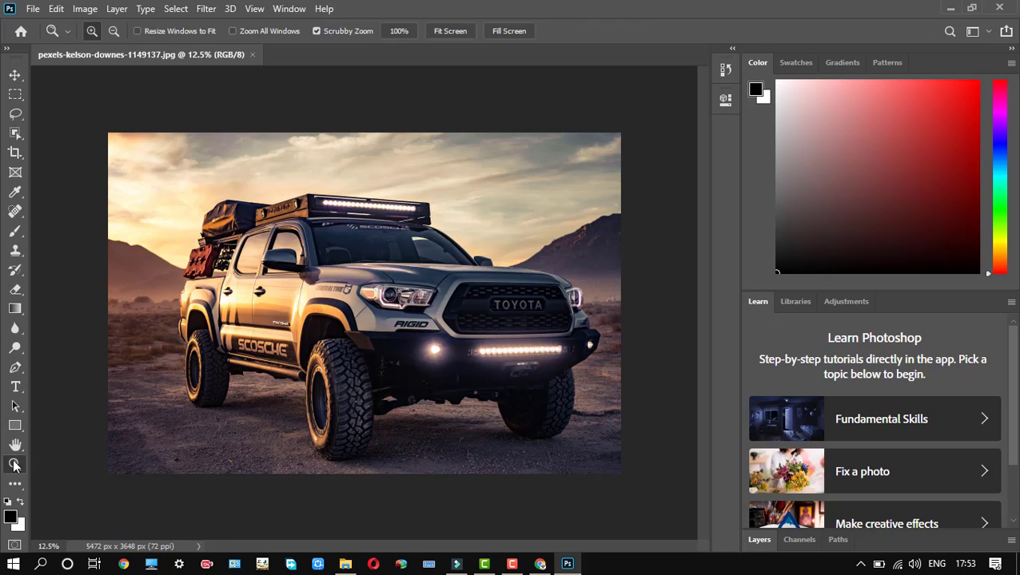
# Examine the truck's front fender and wheel arch around the General Tire decal at magnifications up to 200%
pyautogui.click(307, 311)
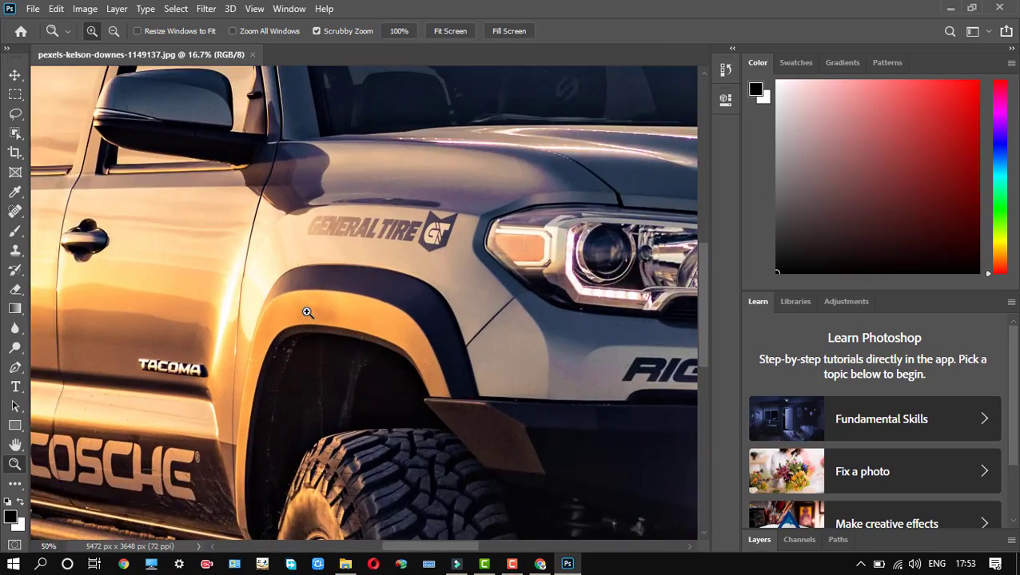
pyautogui.click(307, 312)
pyautogui.click(308, 317)
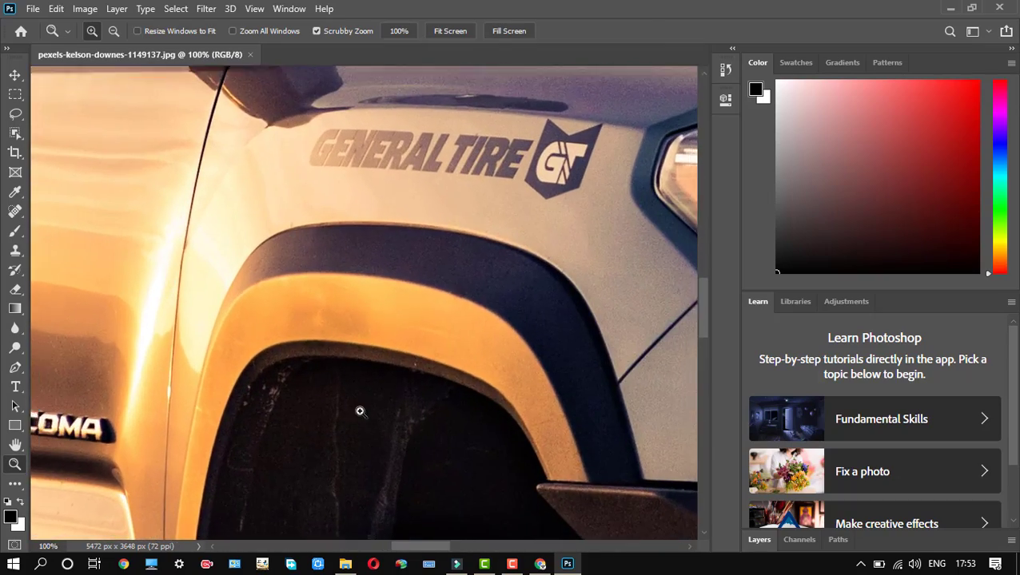
pyautogui.moveTo(368, 434); pyautogui.dragTo(333, 276)
pyautogui.moveTo(388, 391); pyautogui.dragTo(383, 354)
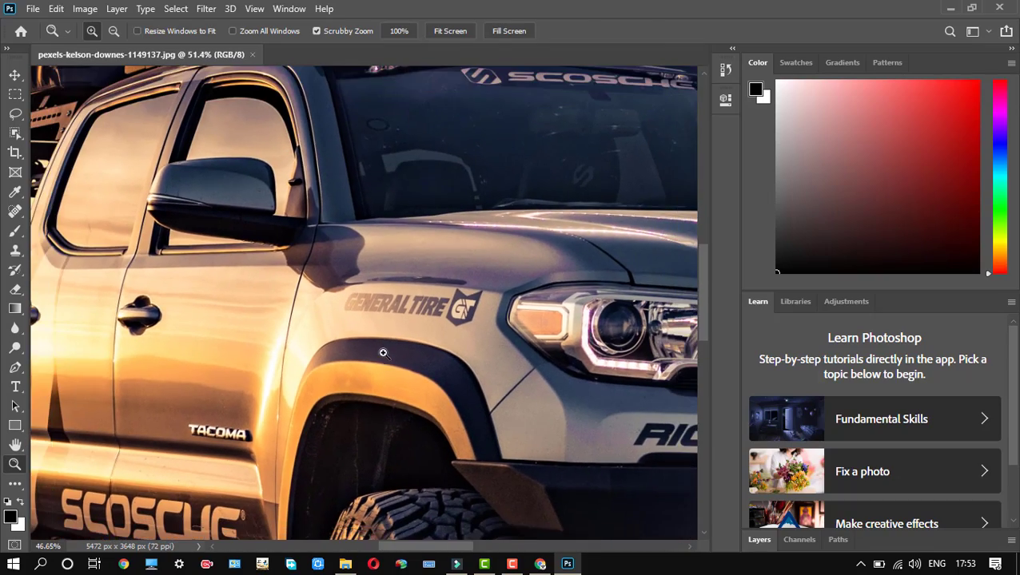
pyautogui.click(382, 361)
pyautogui.click(381, 360)
pyautogui.click(381, 361)
pyautogui.click(381, 360)
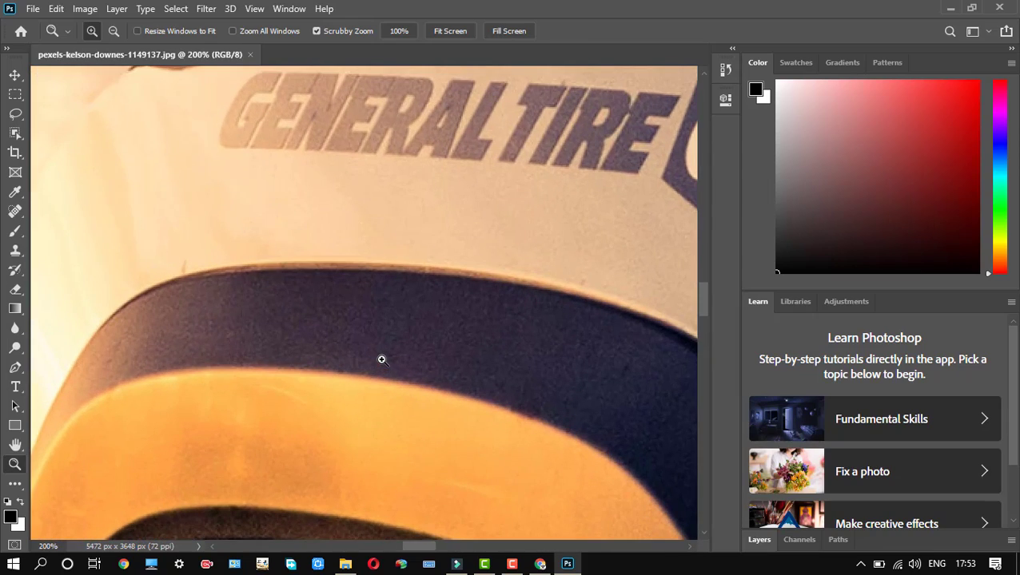
# Zoom the truck photo back out to 50% around the front wheel arch
pyautogui.keyDown('alt'); pyautogui.click(382, 359); pyautogui.keyUp('alt')
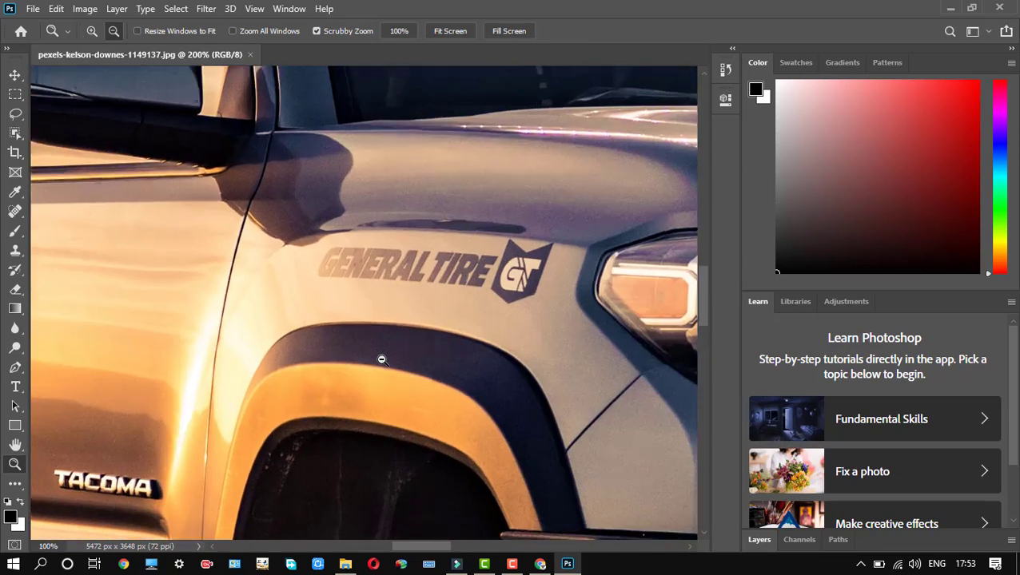
pyautogui.keyDown('alt'); pyautogui.click(381, 360); pyautogui.keyUp('alt')
pyautogui.keyDown('alt'); pyautogui.click(382, 359); pyautogui.keyUp('alt')
pyautogui.click(382, 360)
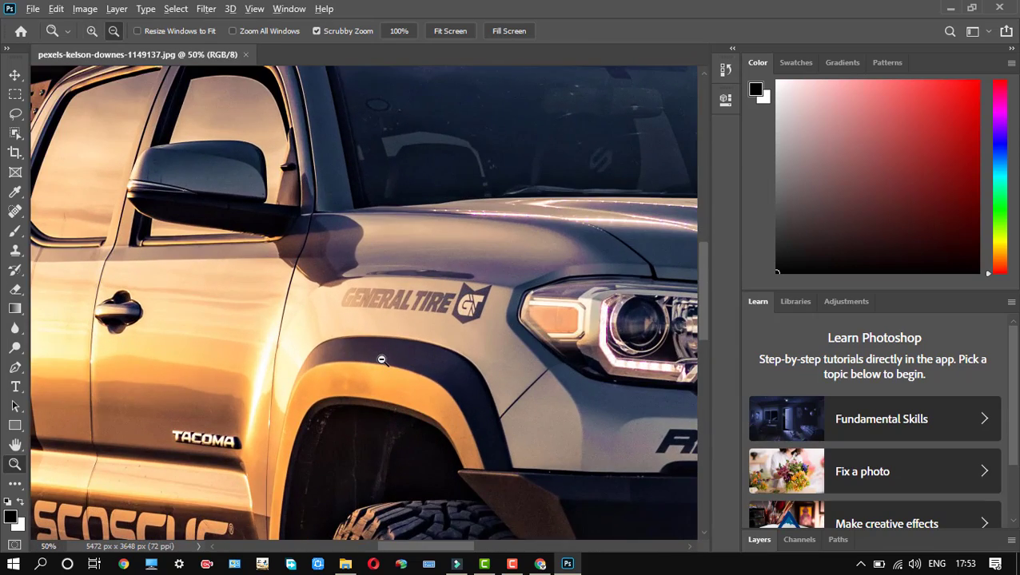
pyautogui.keyDown('alt'); pyautogui.click(381, 360); pyautogui.keyUp('alt')
pyautogui.click(381, 360)
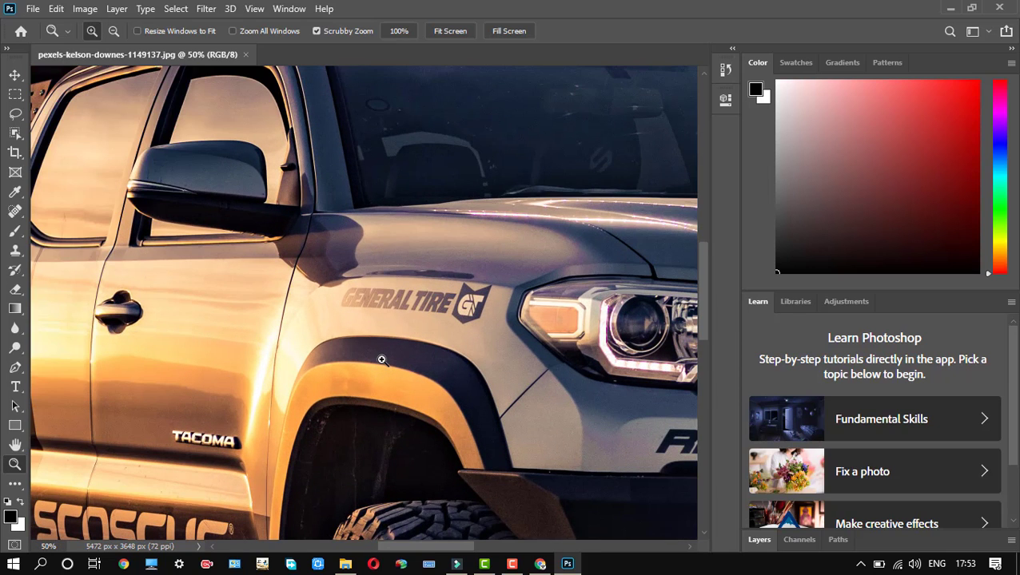